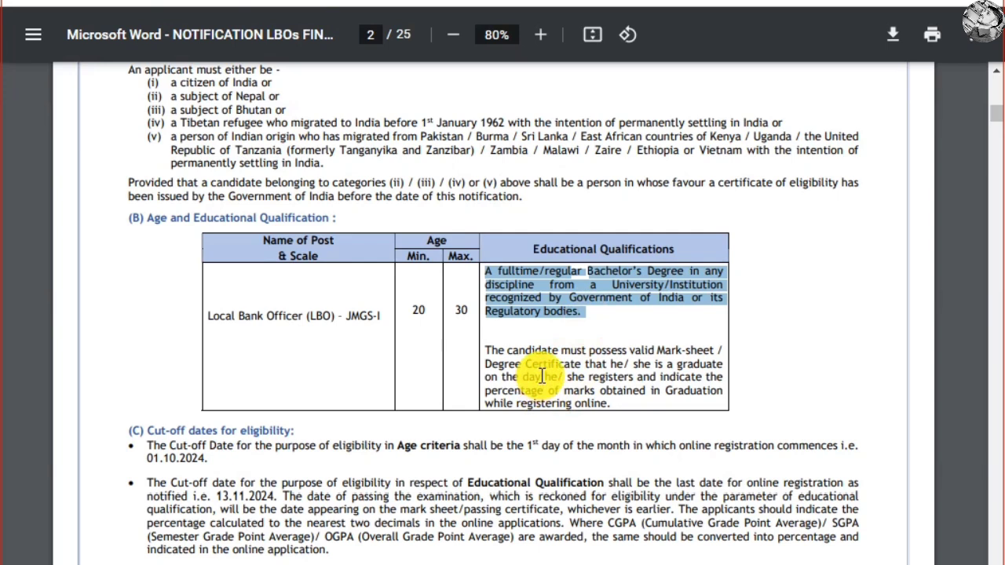
Review the notification's eligibility cut-off dates, upper age relaxation table, disability reservation rules and scribe guidelines
scroll(414, 377, down, 3)
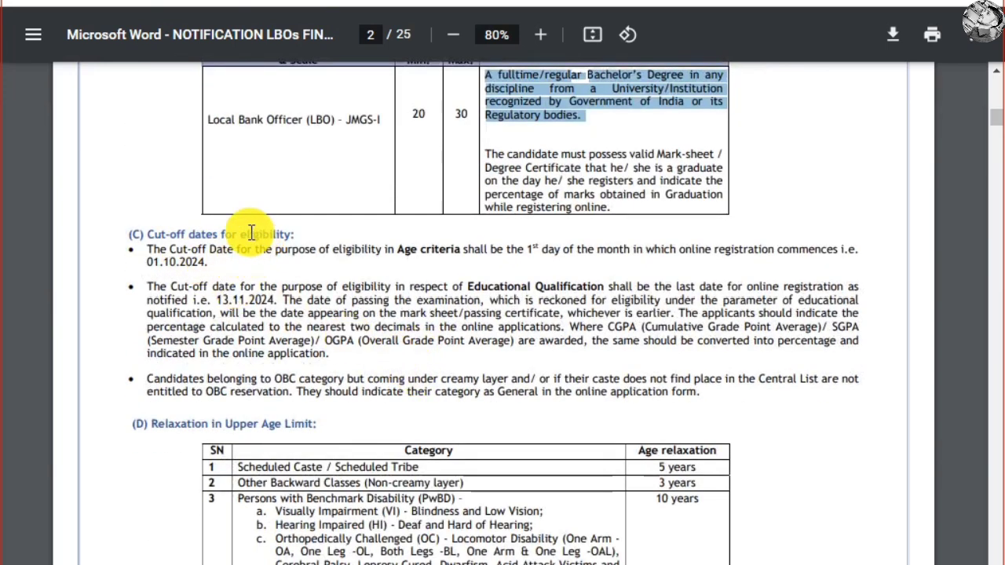
drag(234, 234, 474, 280)
scroll(473, 299, down, 3)
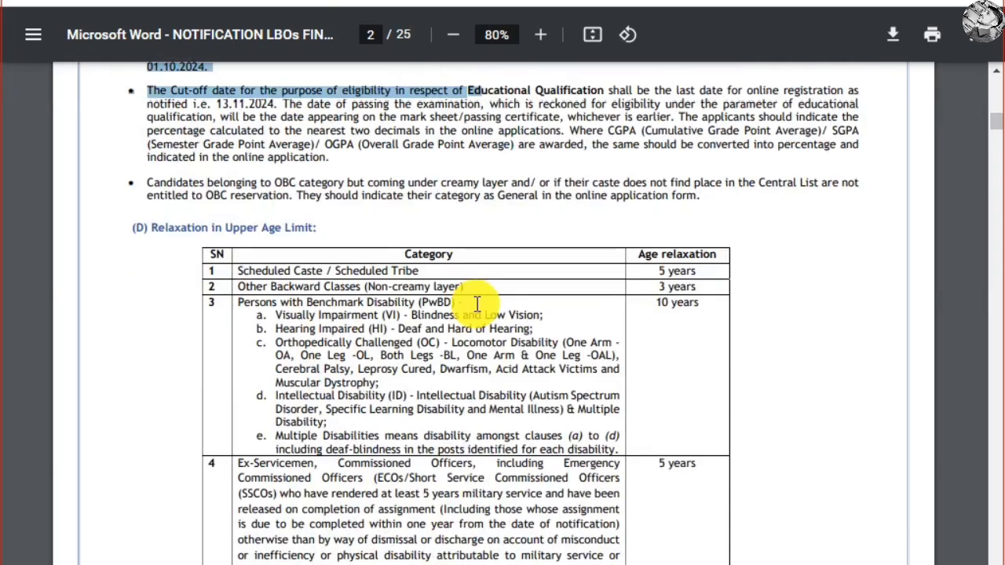
drag(221, 270, 620, 435)
scroll(549, 353, down, 10)
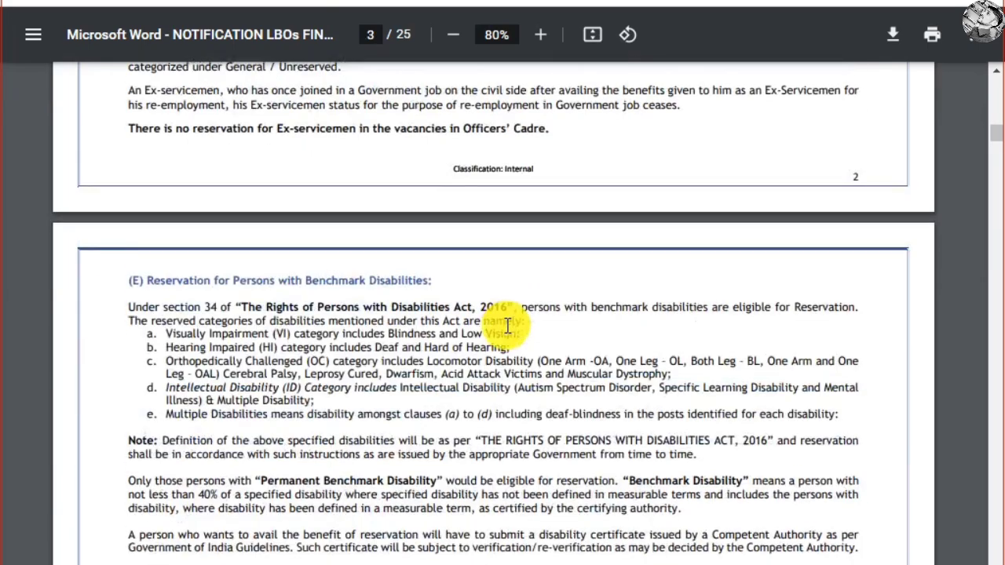
scroll(506, 324, down, 15)
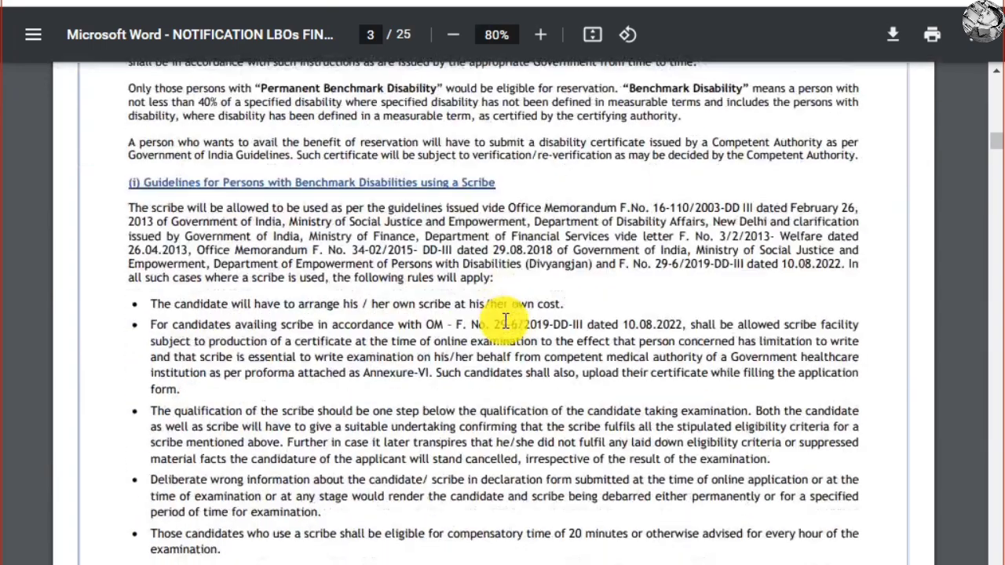
scroll(503, 324, down, 14)
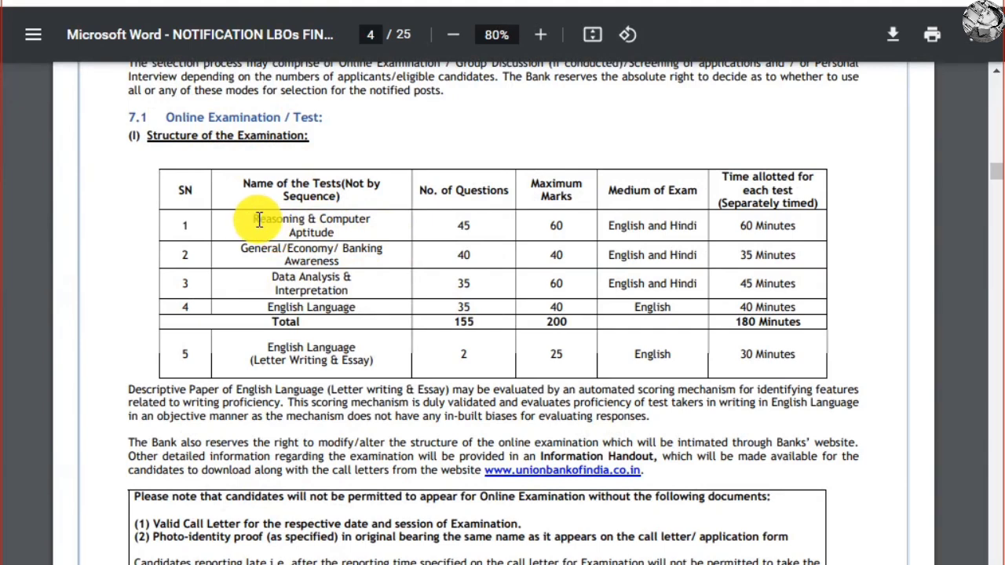
Examine the online examination structure table, the selection notes, the examination centres and the documents required for the interview
drag(252, 219, 750, 375)
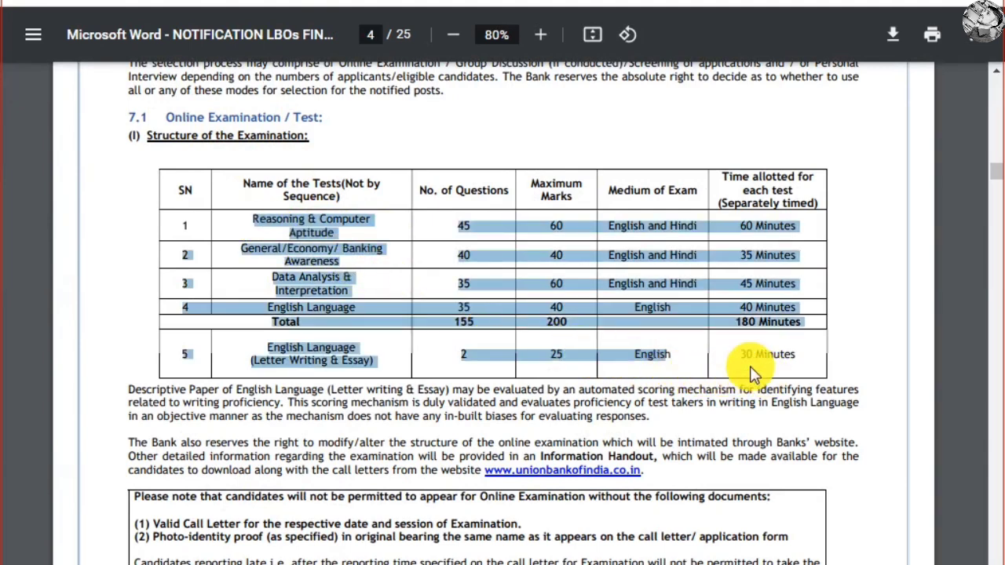
click(452, 230)
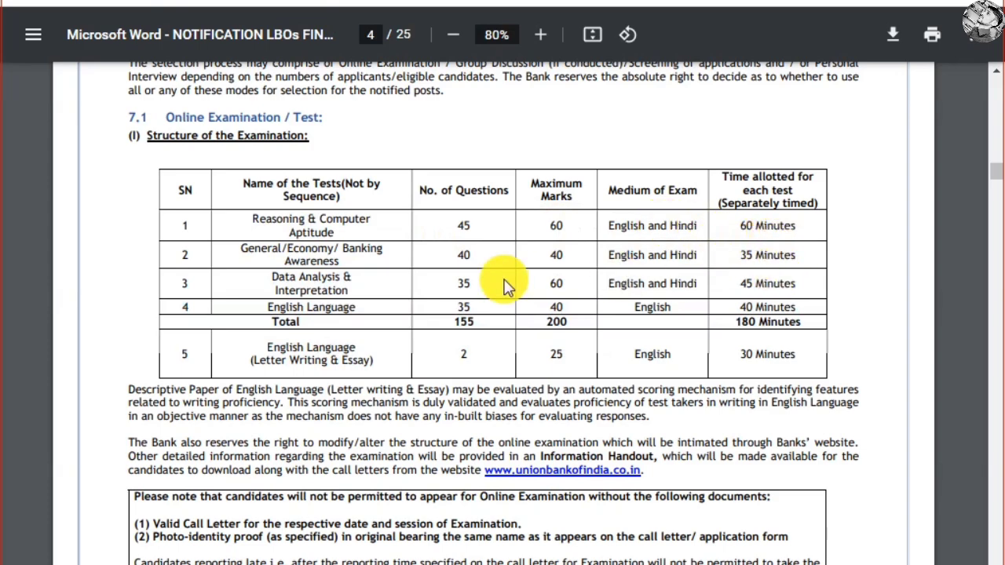
scroll(460, 258, down, 15)
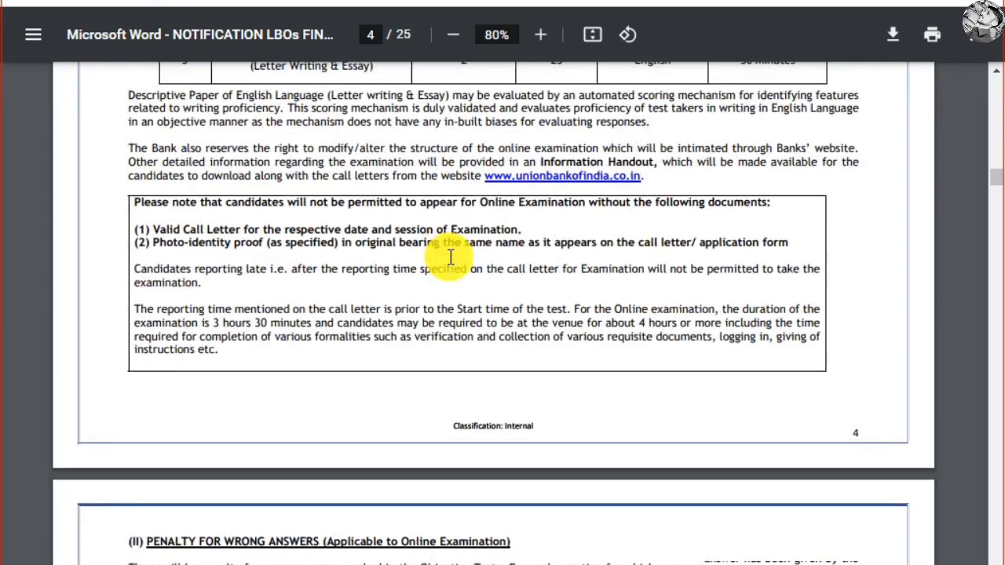
scroll(452, 257, down, 12)
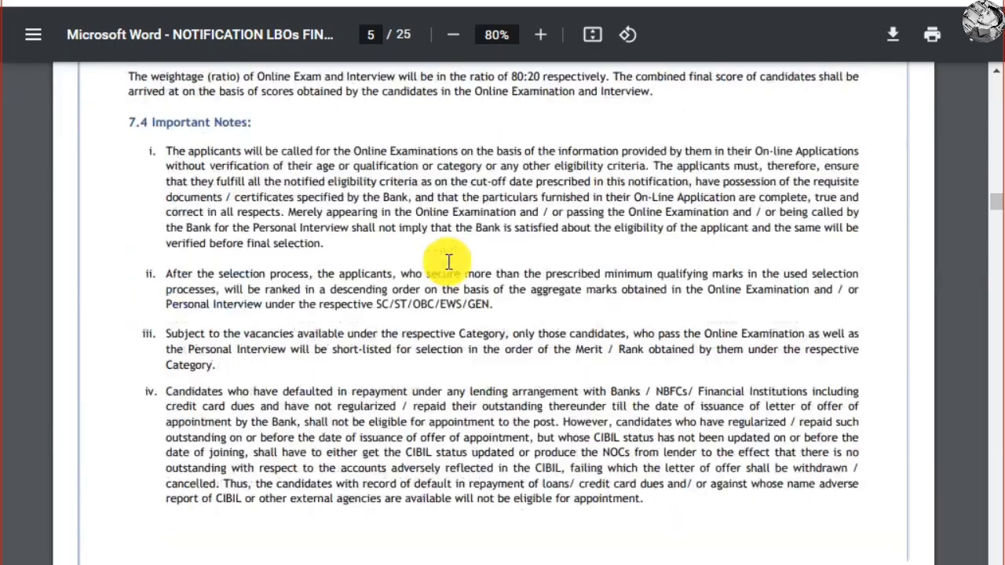
scroll(449, 263, down, 12)
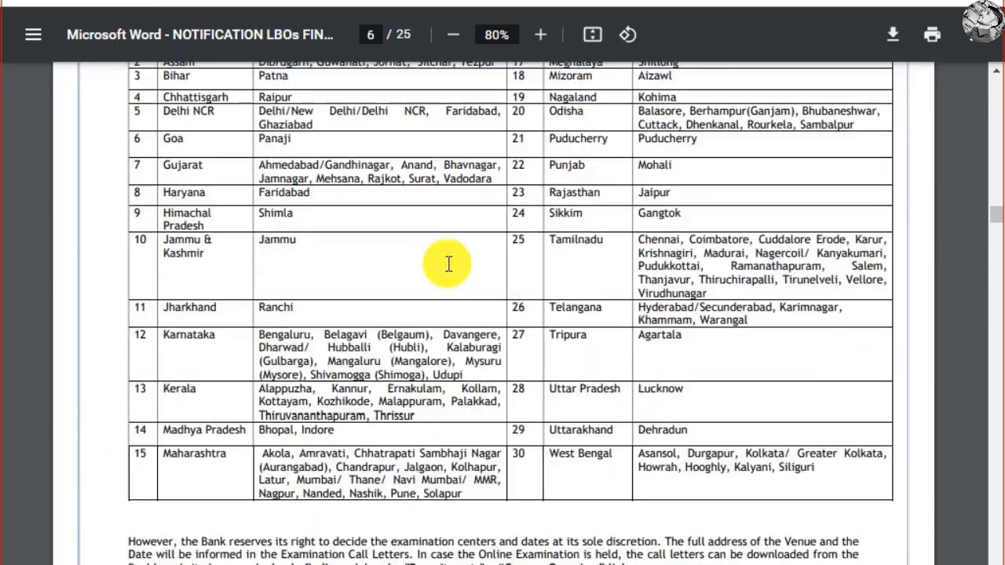
scroll(449, 263, down, 15)
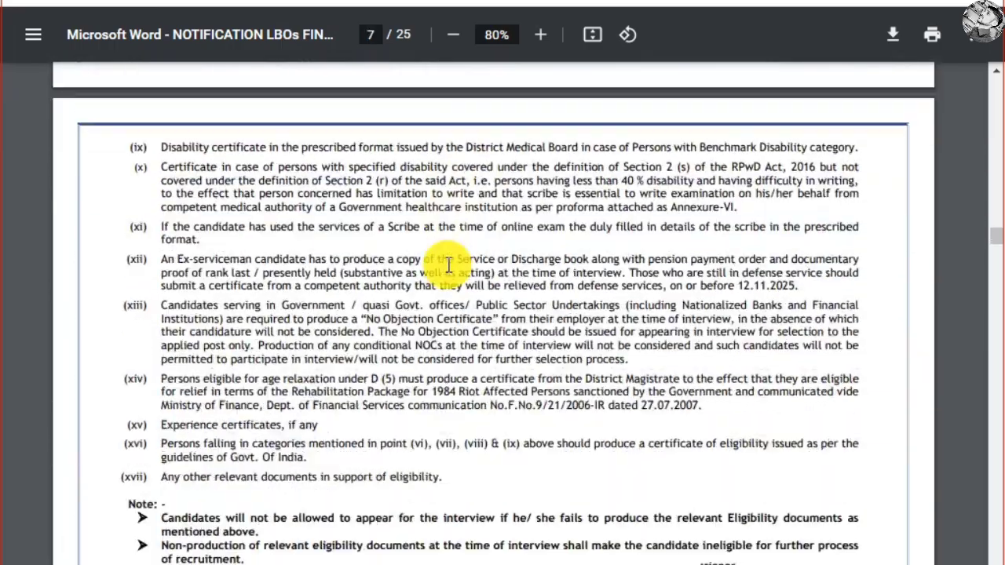
scroll(449, 266, down, 15)
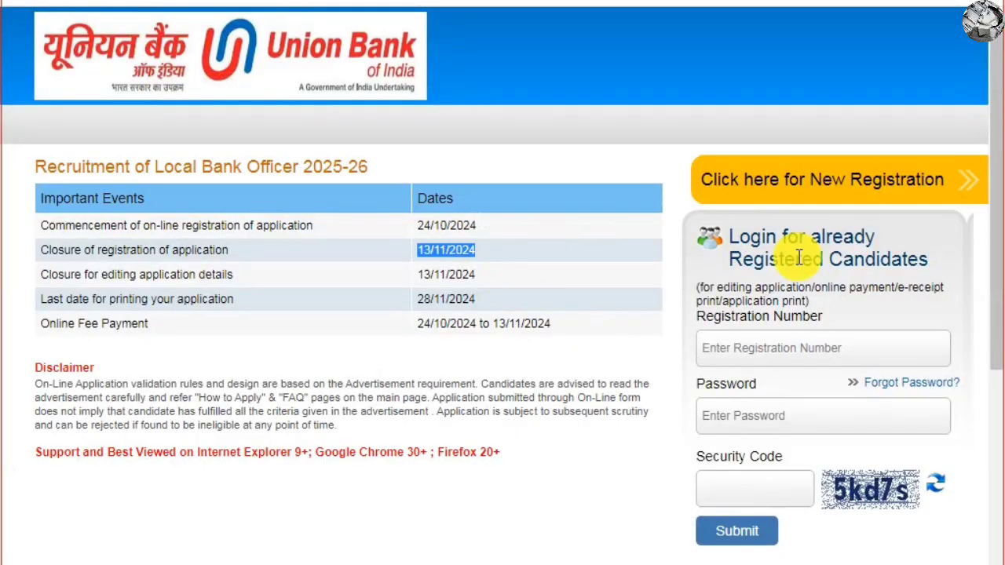
Open the new registration form on the Union Bank of India Local Bank Officer 2025-26 recruitment page
scroll(706, 223, down, 1)
scroll(705, 222, up, 1)
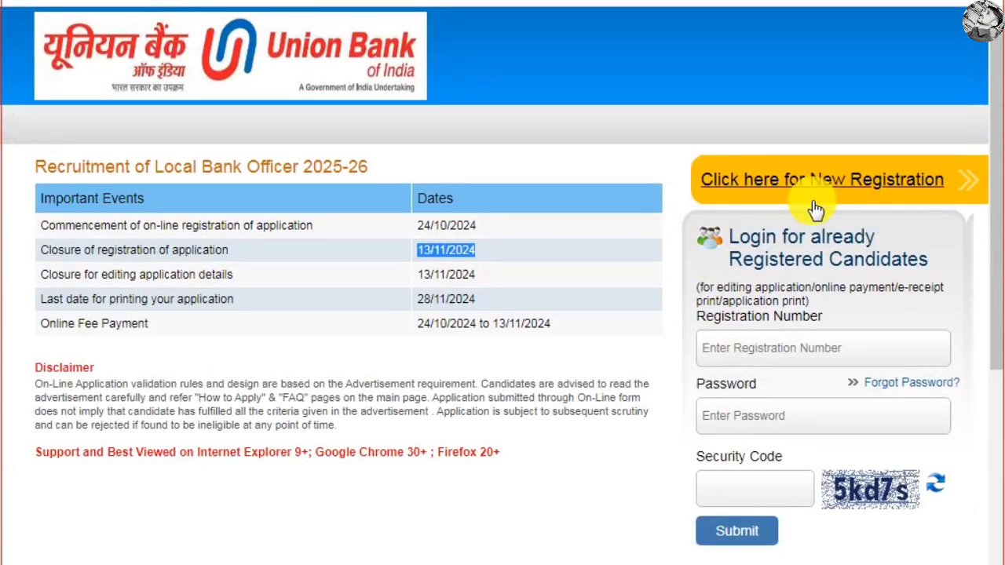
click(839, 188)
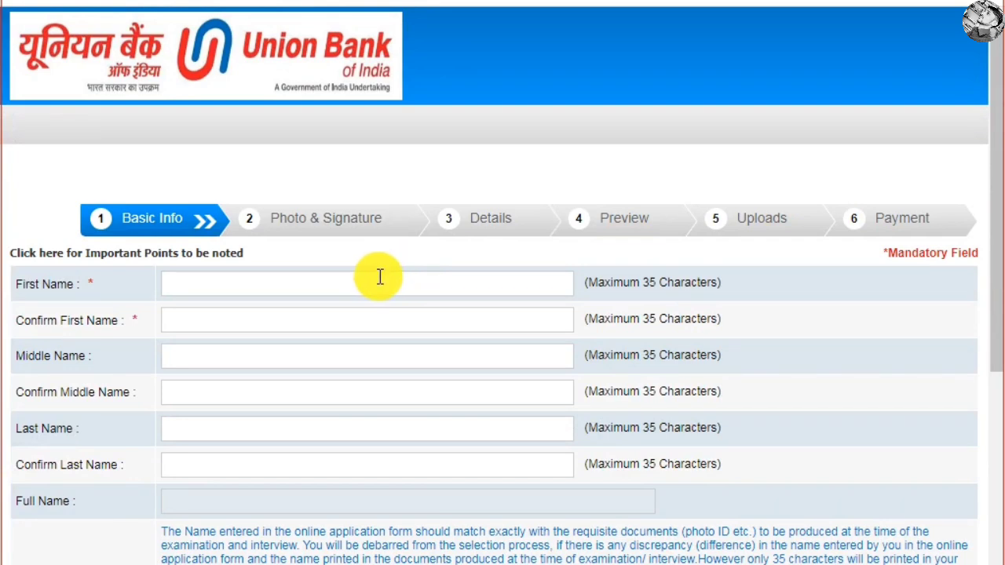
Enter and confirm the candidate's first name and last name, leaving the middle name fields blank
click(378, 282)
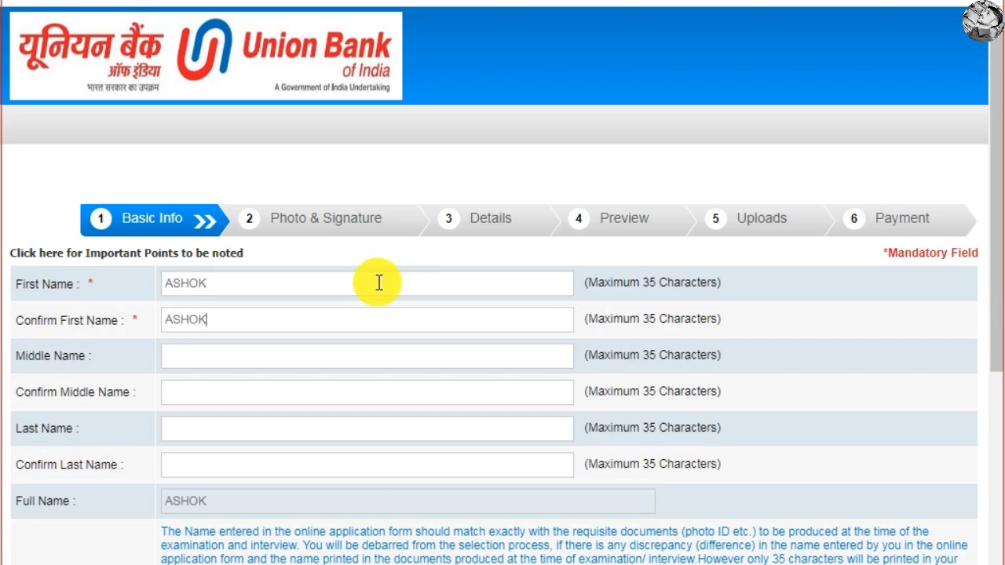
click(291, 362)
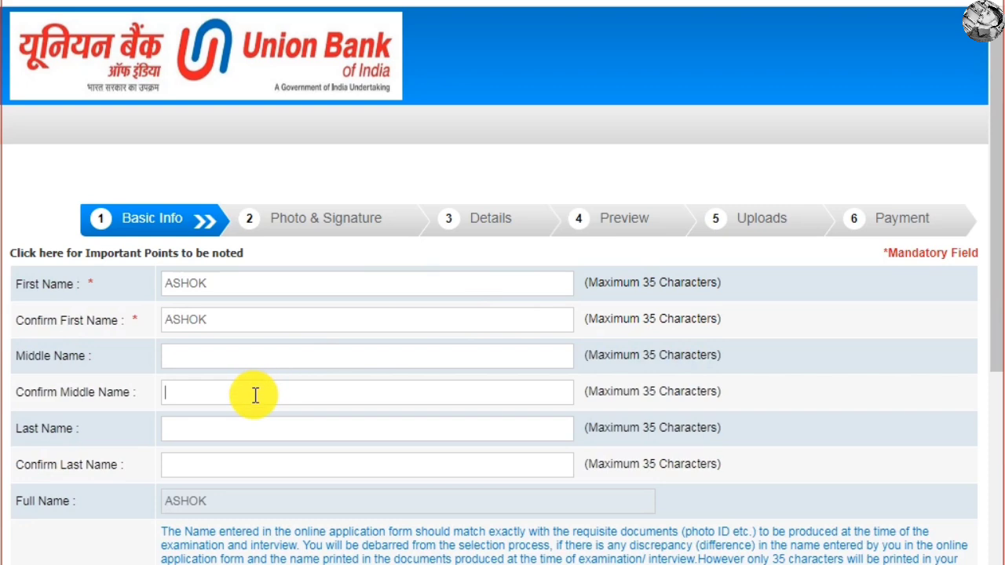
click(255, 395)
click(210, 431)
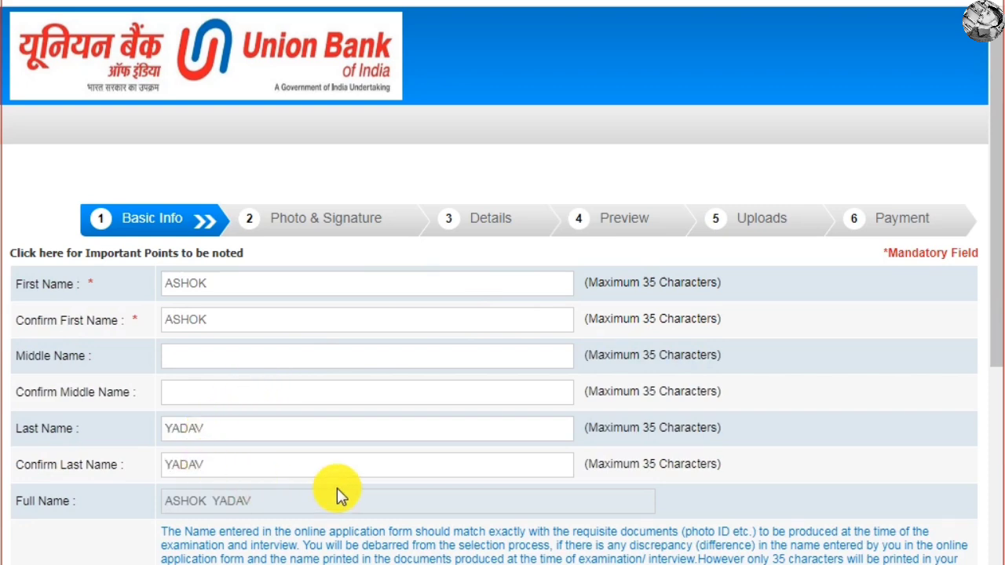
Go through the mobile number and email fields, choosing gmail.com as the email domain
scroll(336, 487, down, 4)
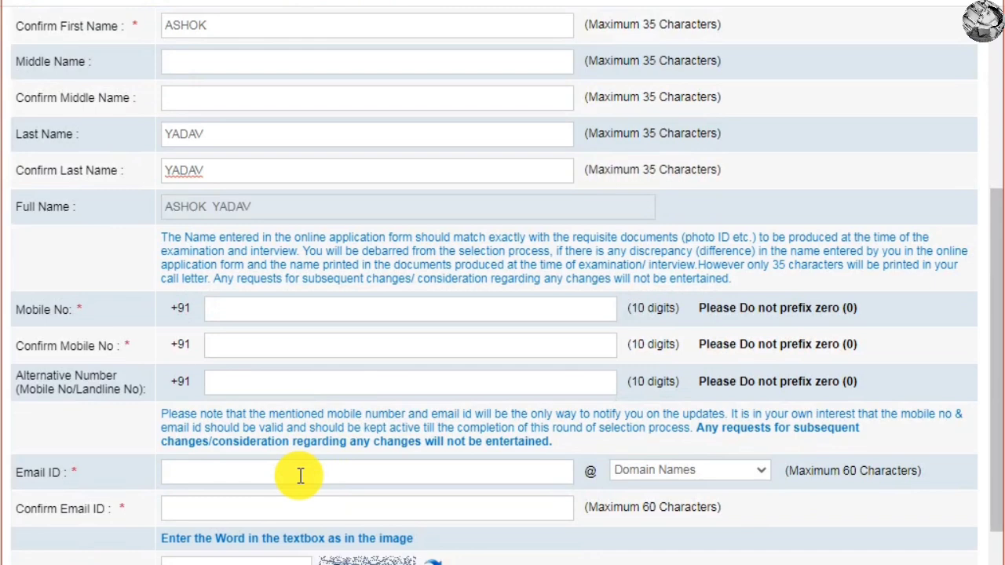
click(327, 306)
click(311, 340)
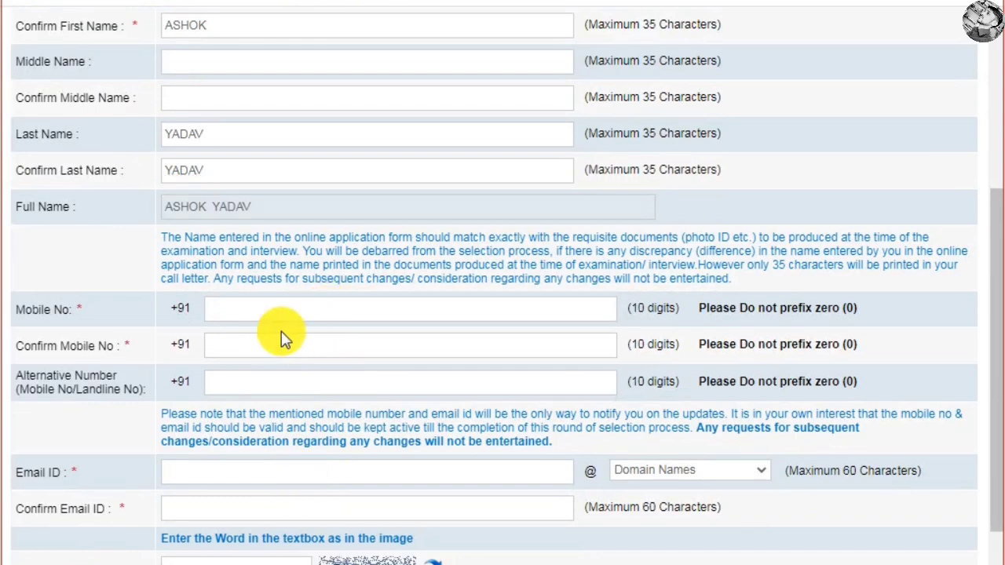
click(262, 385)
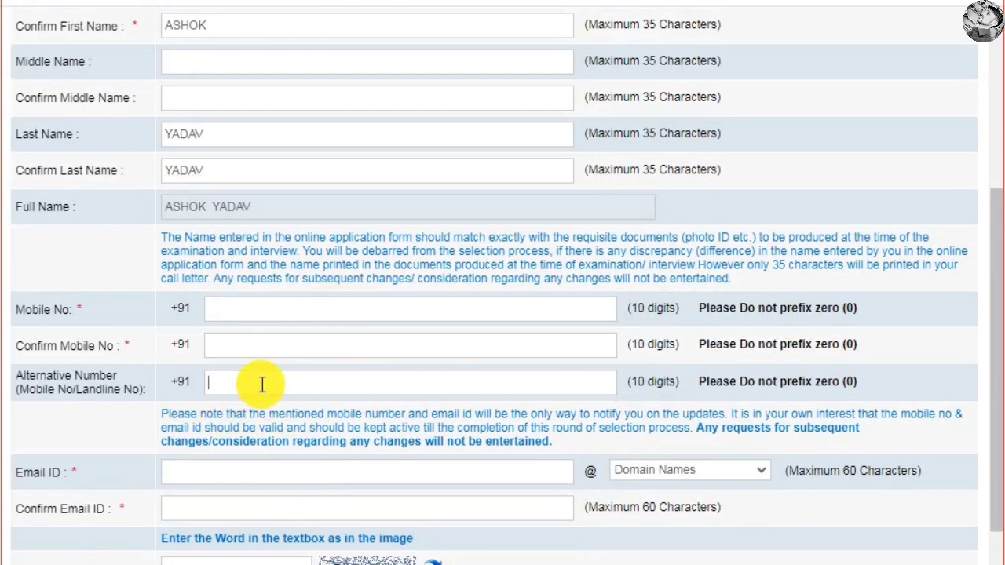
scroll(369, 381, down, 2)
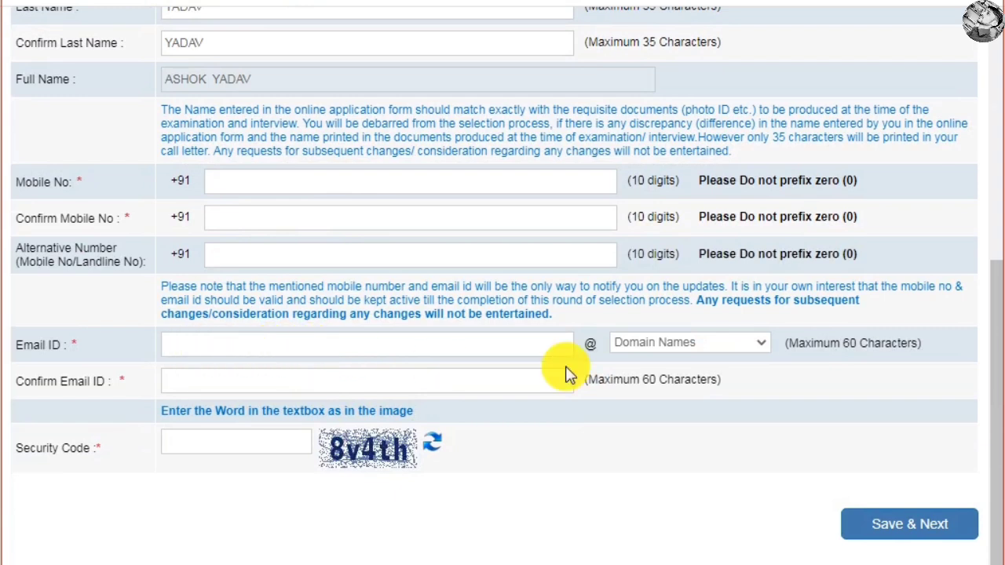
click(649, 345)
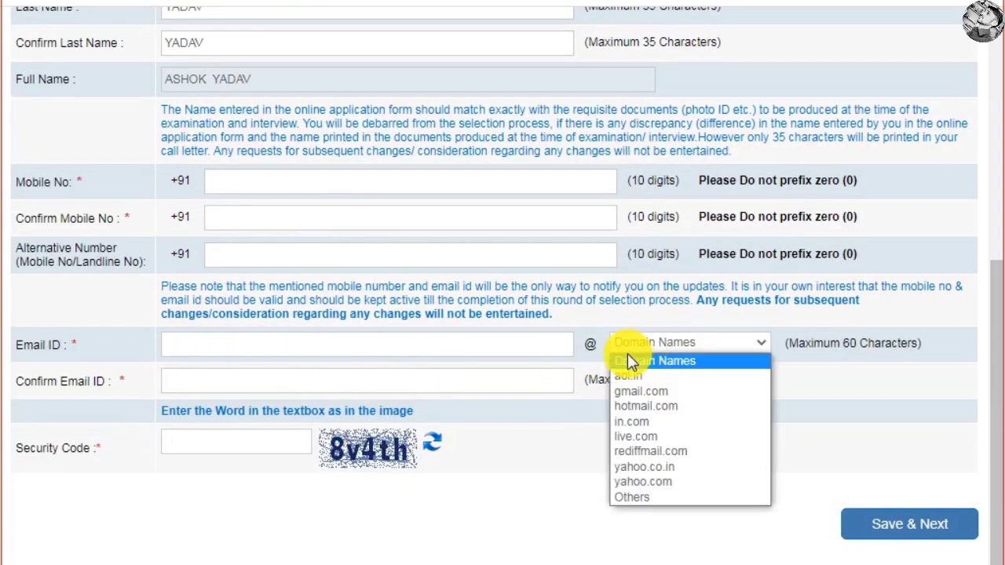
click(647, 390)
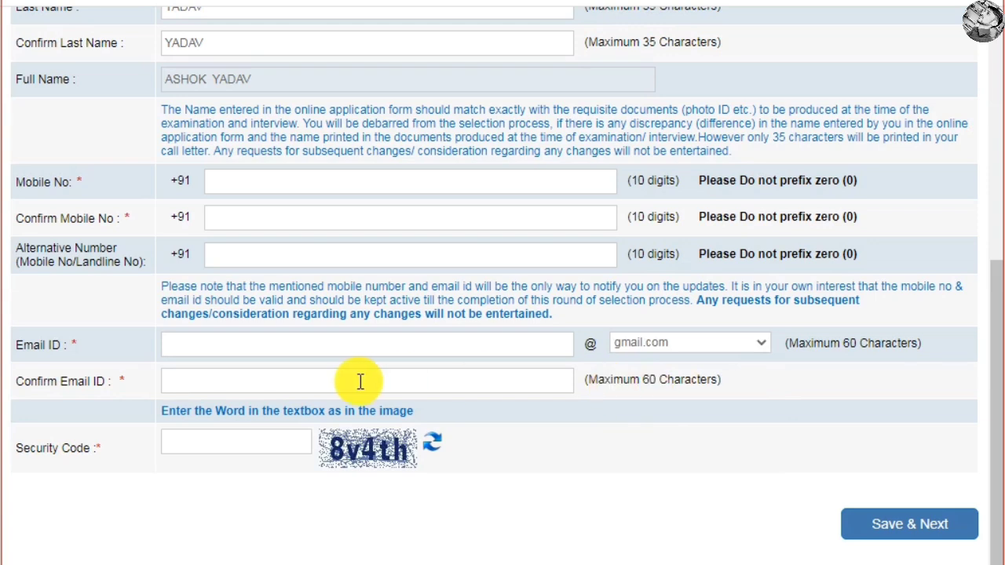
click(218, 382)
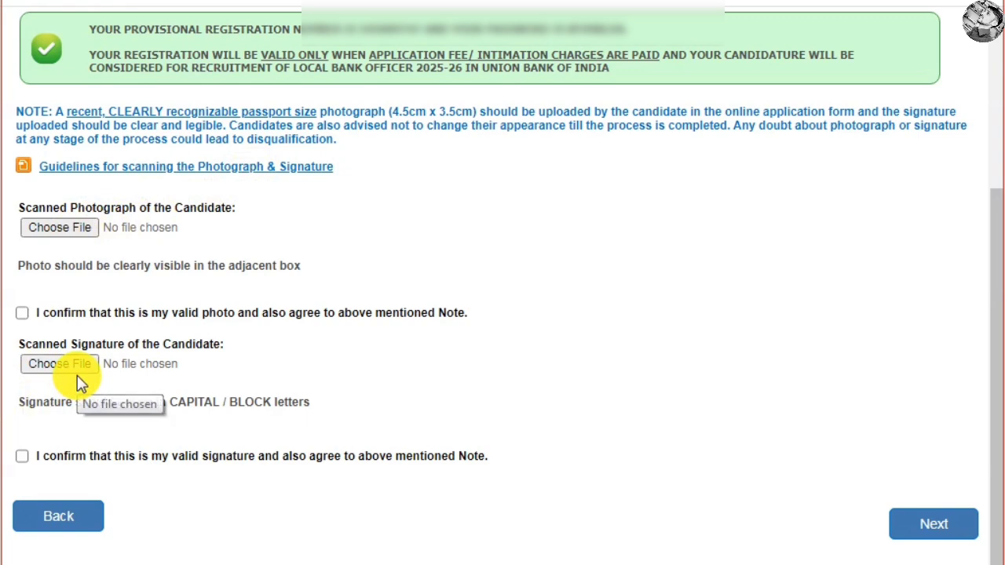
Confirm that the photo and signature are valid, and continue to the application details
click(22, 314)
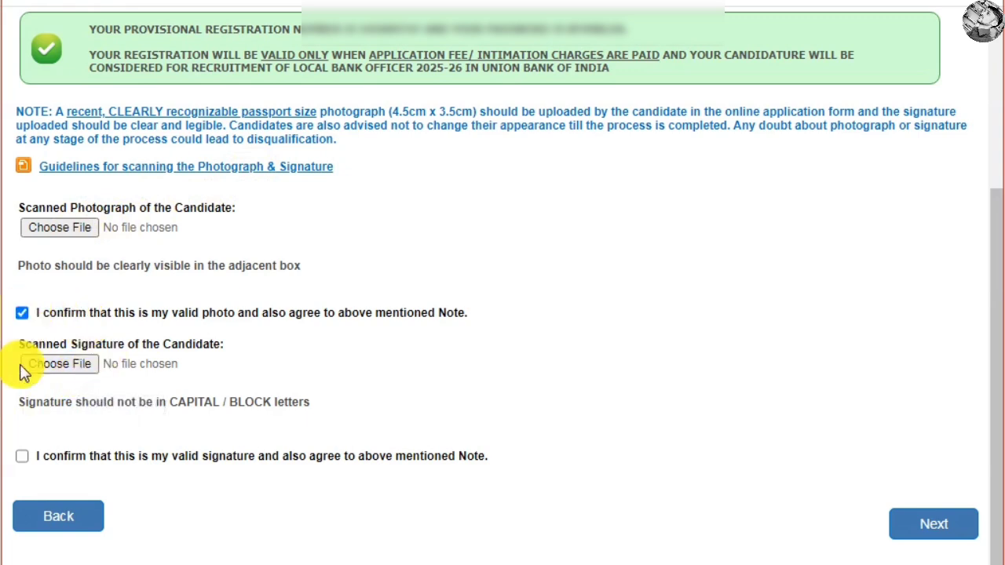
click(22, 457)
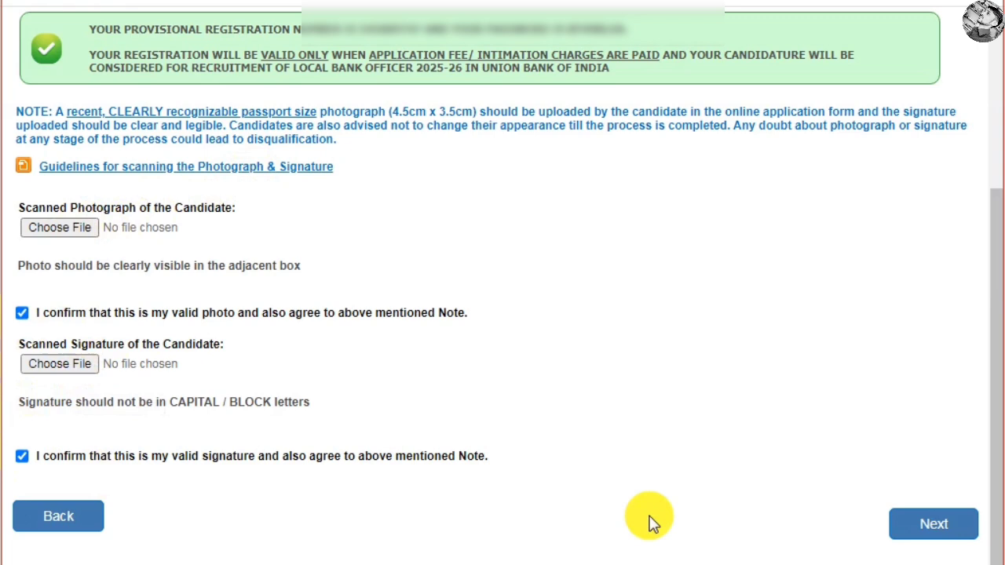
click(932, 524)
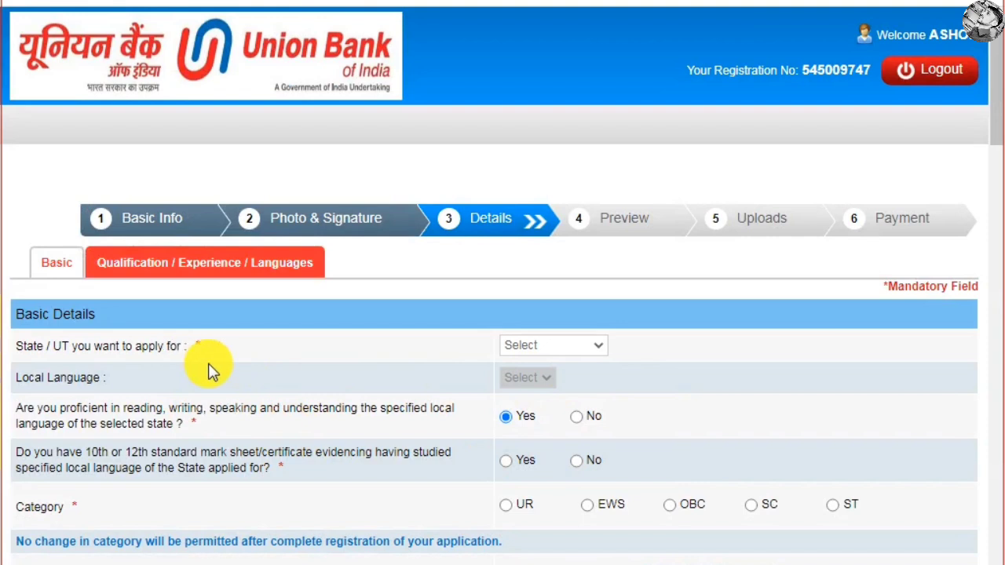
Choose Maharashtra as the state to apply for and Marathi as the local language
click(576, 347)
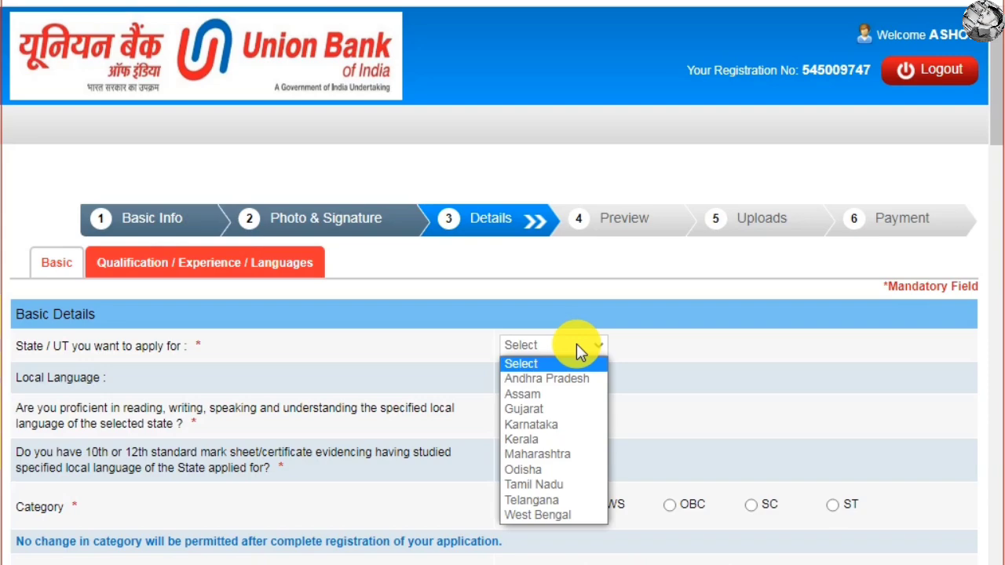
click(561, 455)
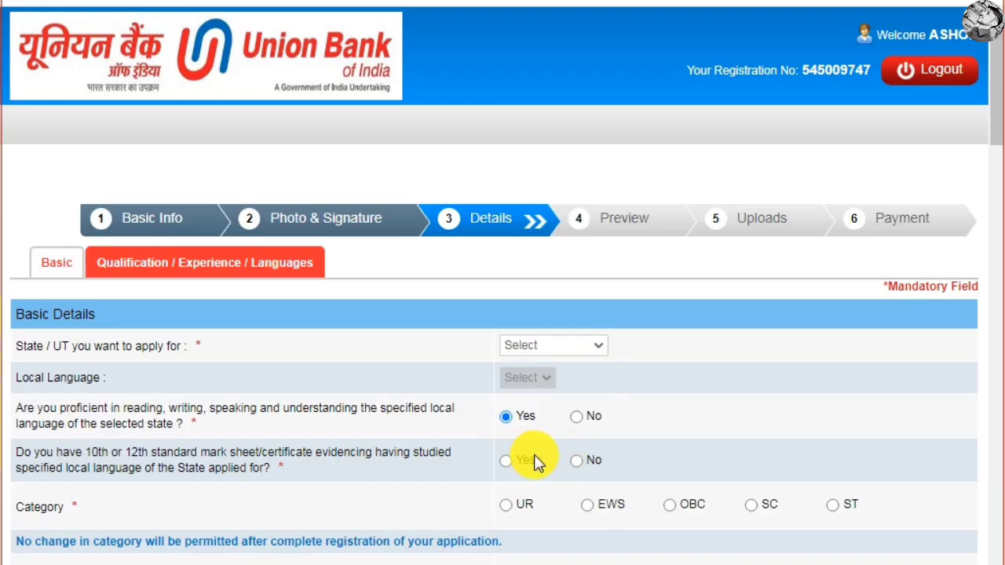
text(mah)
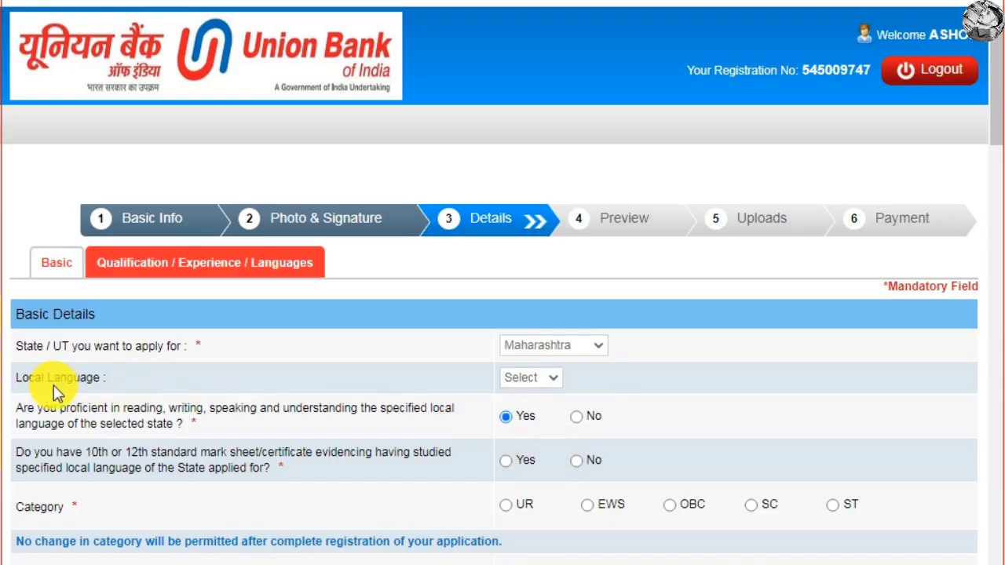
click(533, 378)
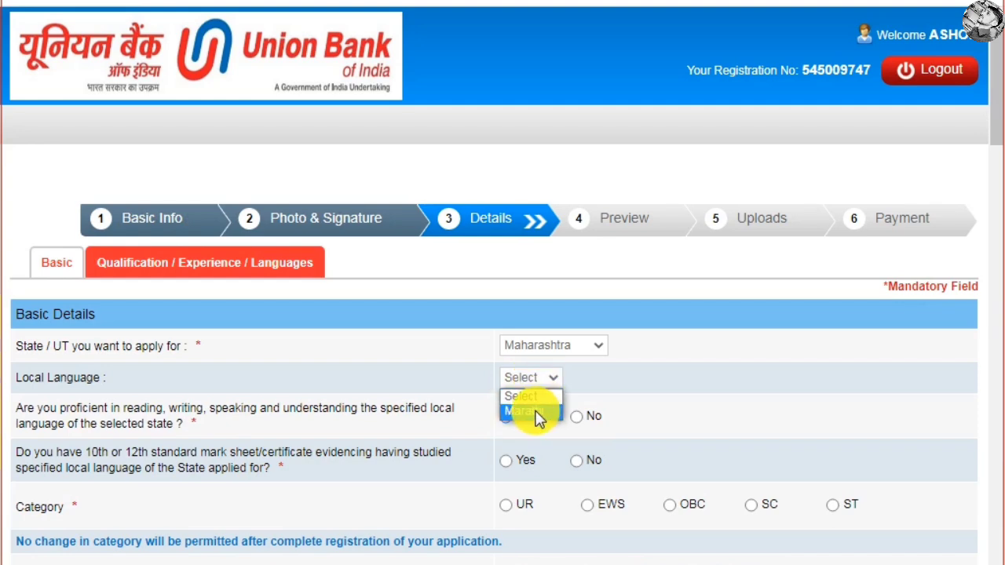
click(534, 411)
click(537, 412)
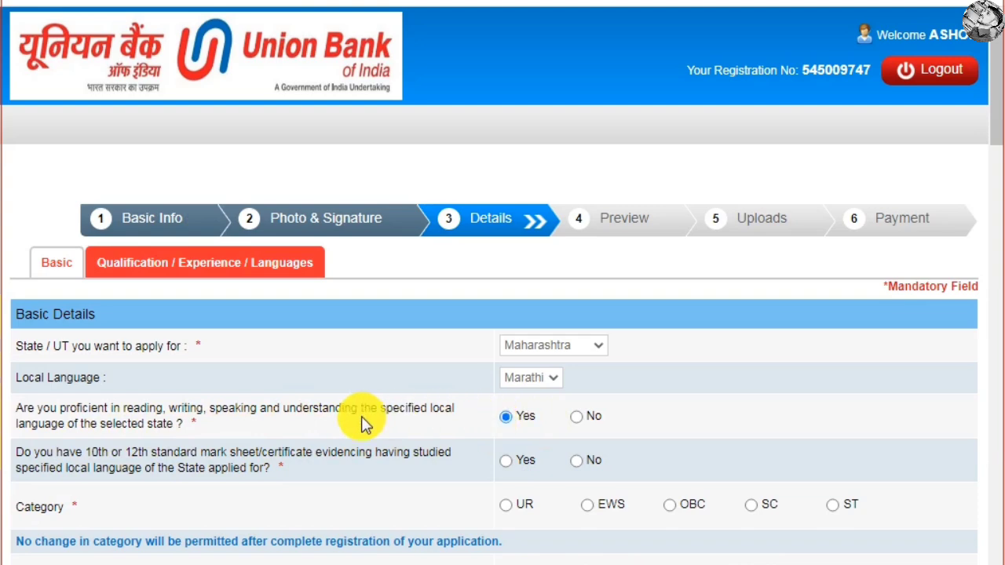
Answer Yes to having a 10th or 12th mark sheet for the local language, and set the category to ST
scroll(234, 445, down, 1)
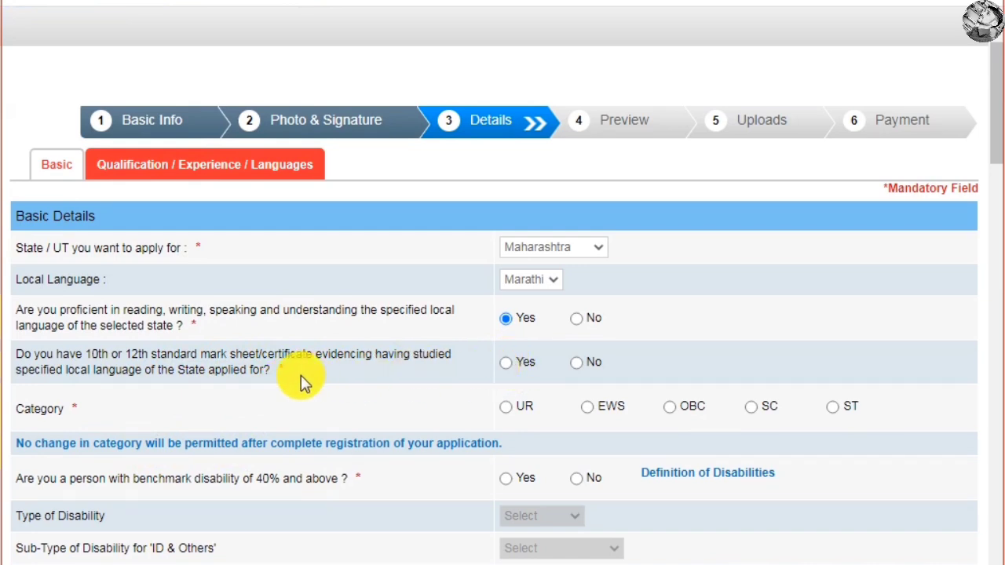
click(505, 362)
scroll(567, 365, down, 3)
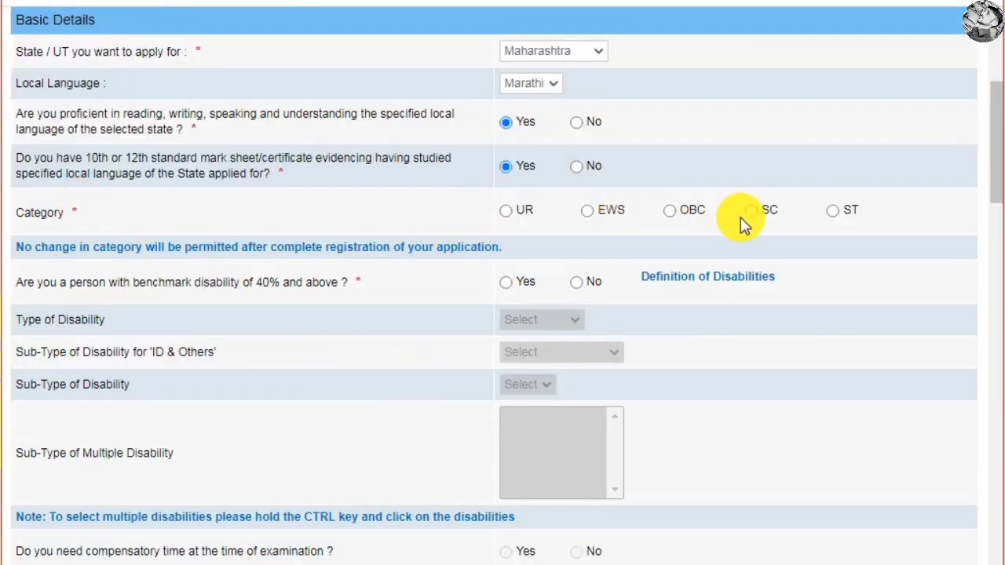
click(832, 211)
click(688, 205)
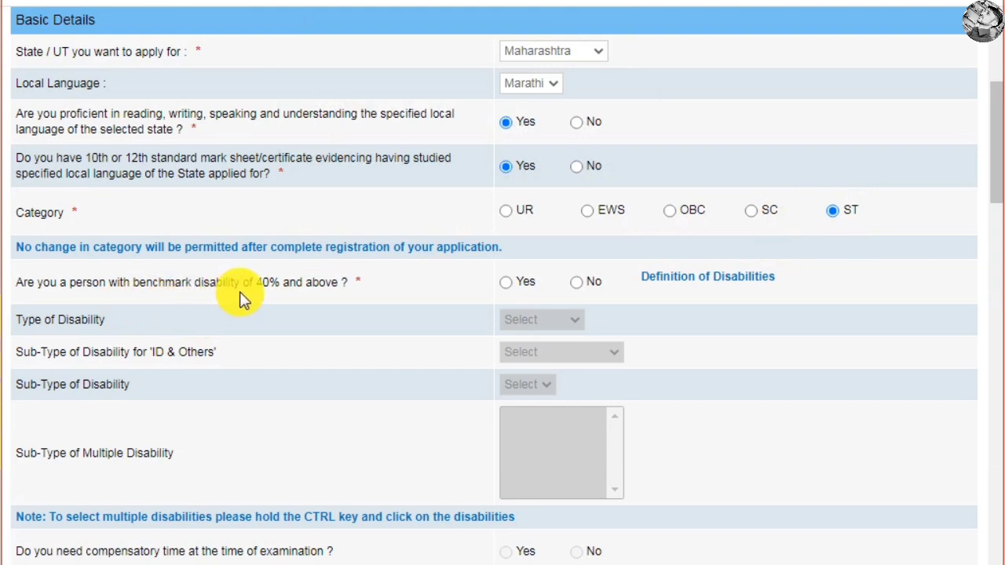
Answer Yes to the benchmark disability question and choose VI as the type with Blindness as the sub-type
click(504, 282)
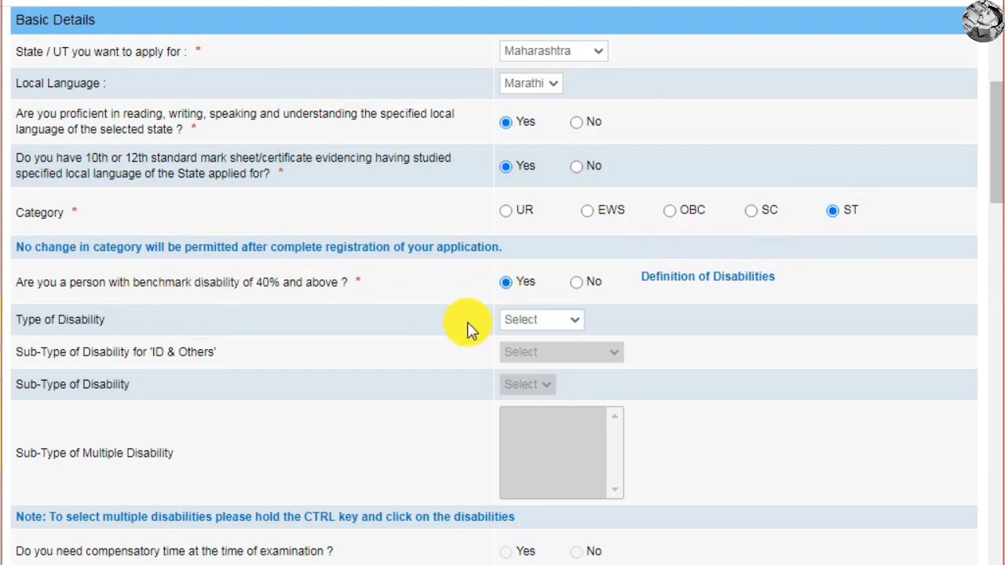
click(541, 320)
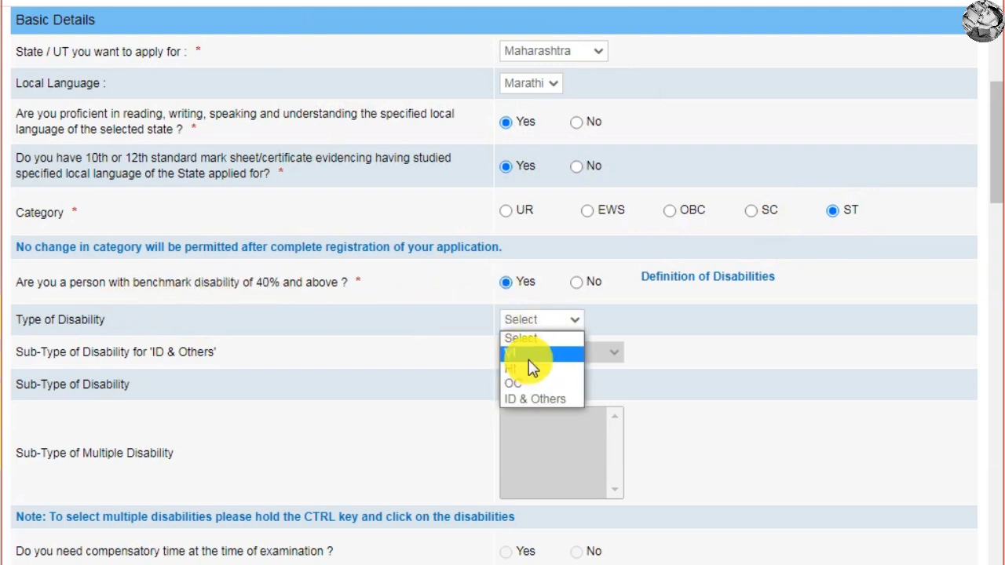
click(530, 359)
click(680, 179)
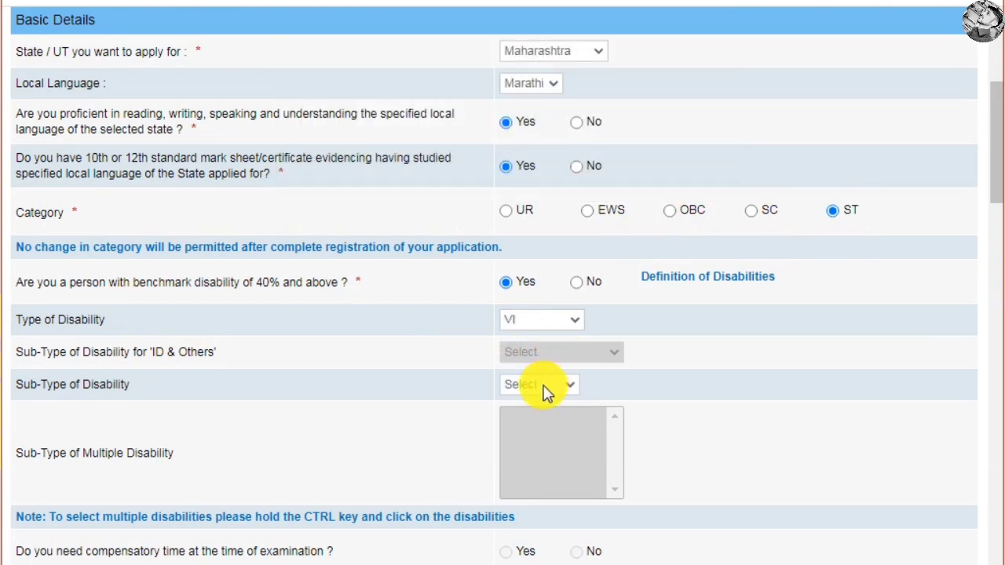
click(547, 385)
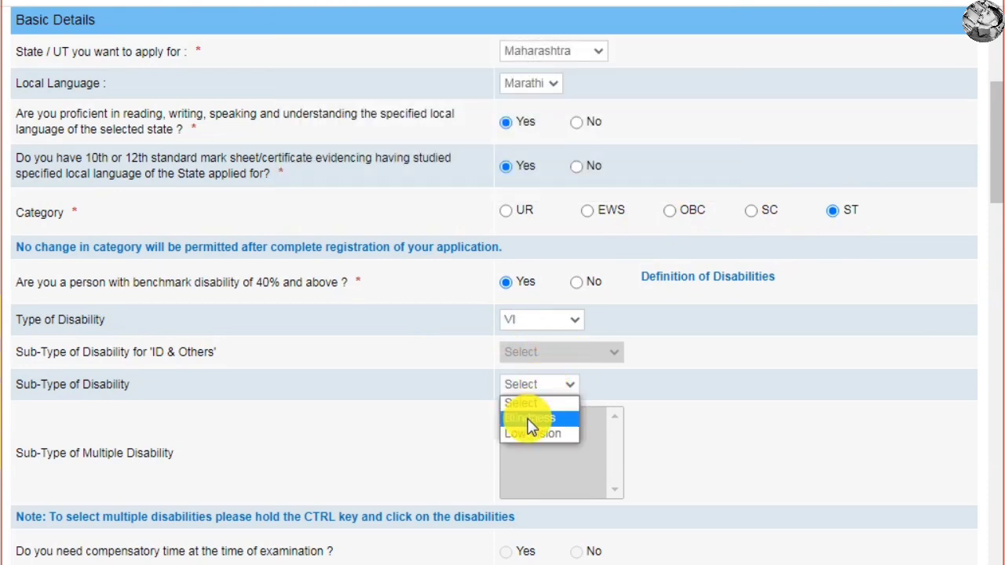
click(534, 417)
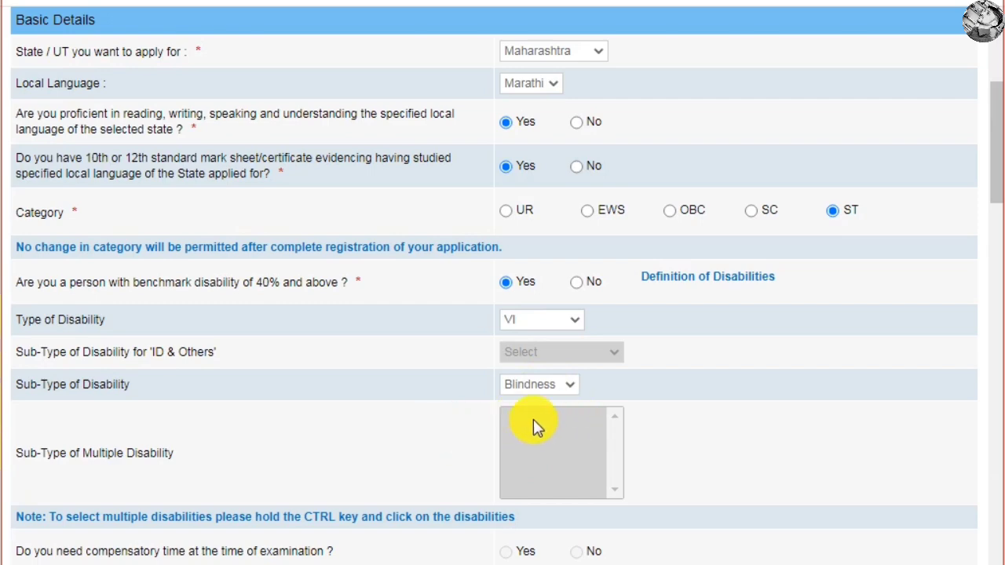
Answer No to having a benchmark disability and No to having a specified disability with difficulty in writing
click(576, 283)
scroll(456, 328, down, 4)
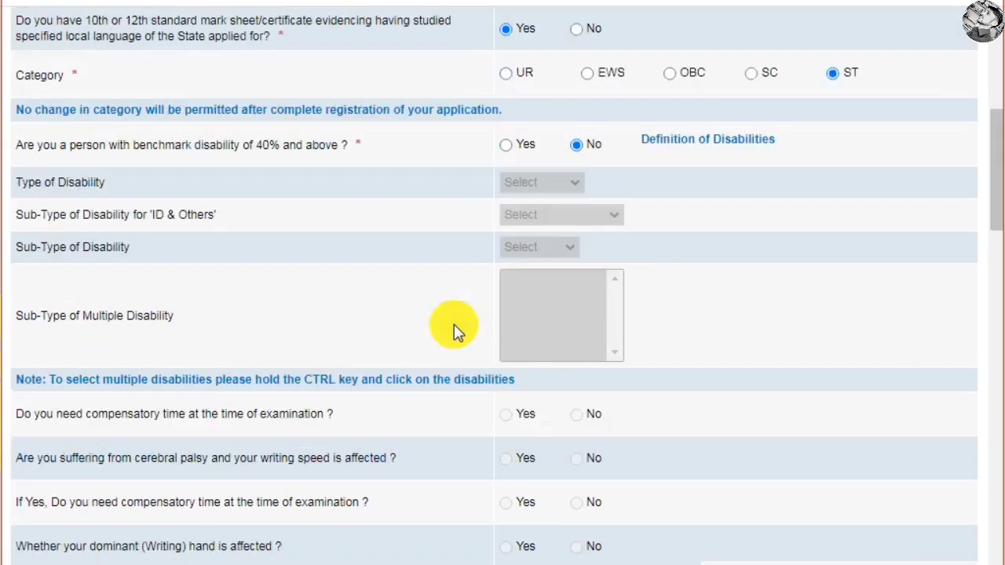
scroll(453, 325, down, 1)
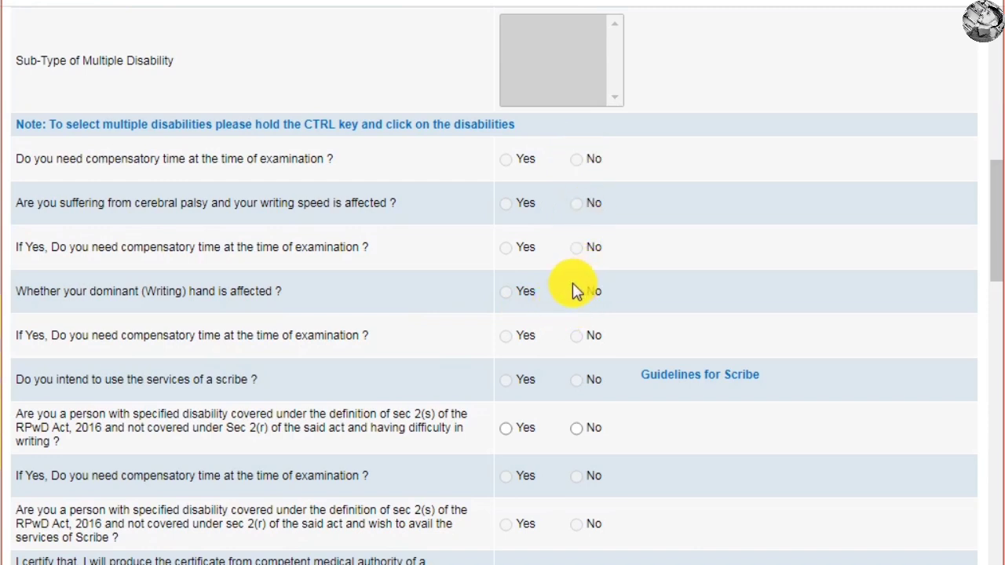
scroll(572, 285, down, 3)
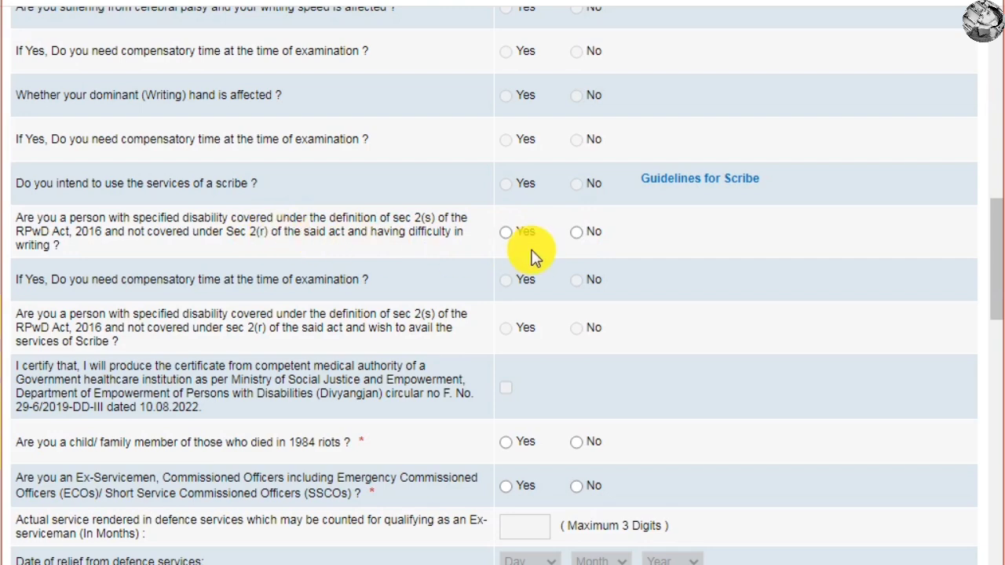
click(577, 233)
scroll(518, 273, down, 1)
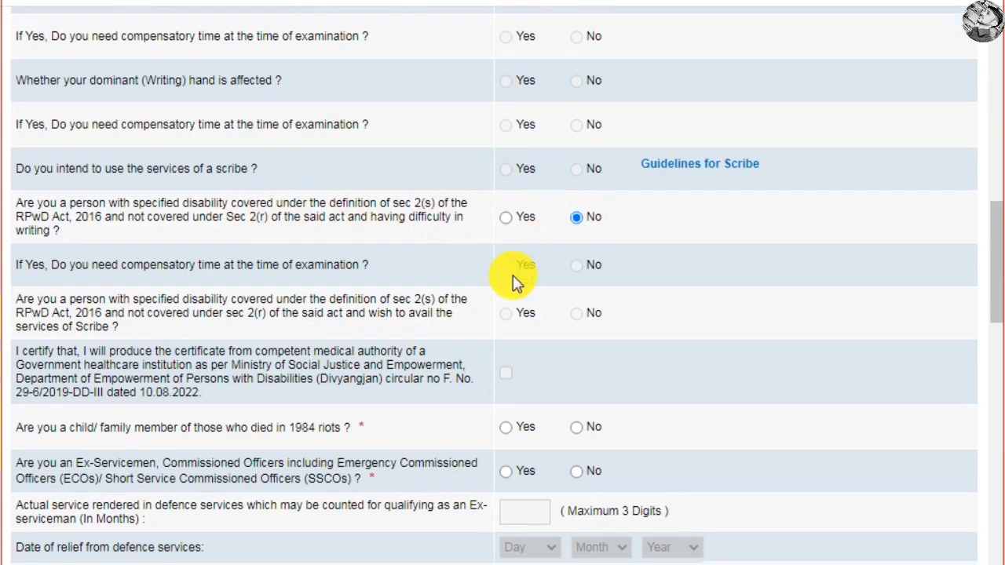
Answer No to being a family member of 1984 riot victims and No to being an ex-serviceman
scroll(513, 274, down, 3)
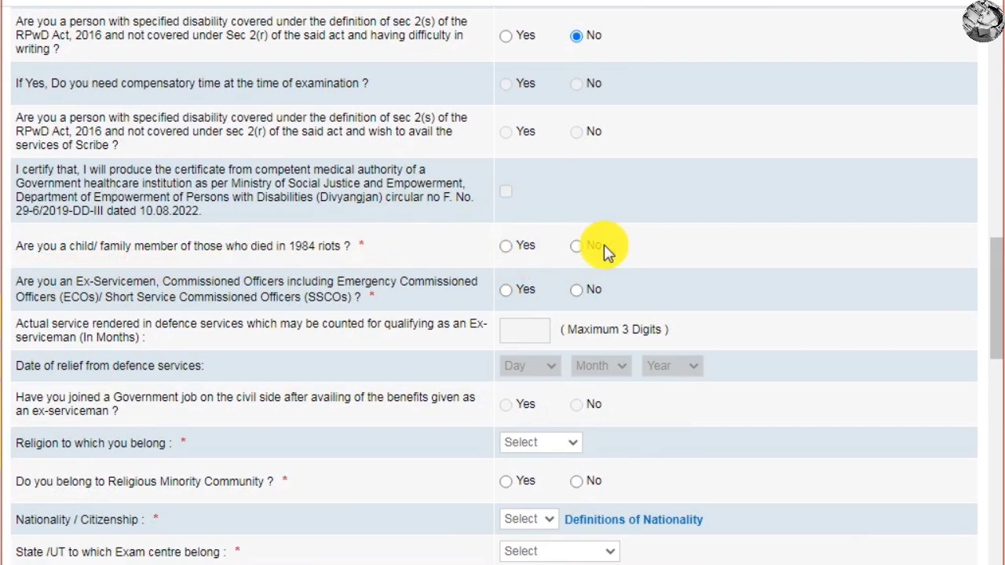
click(576, 247)
click(577, 292)
Set the religion to Hindu and answer No to belonging to a religious minority community
scroll(511, 303, down, 1)
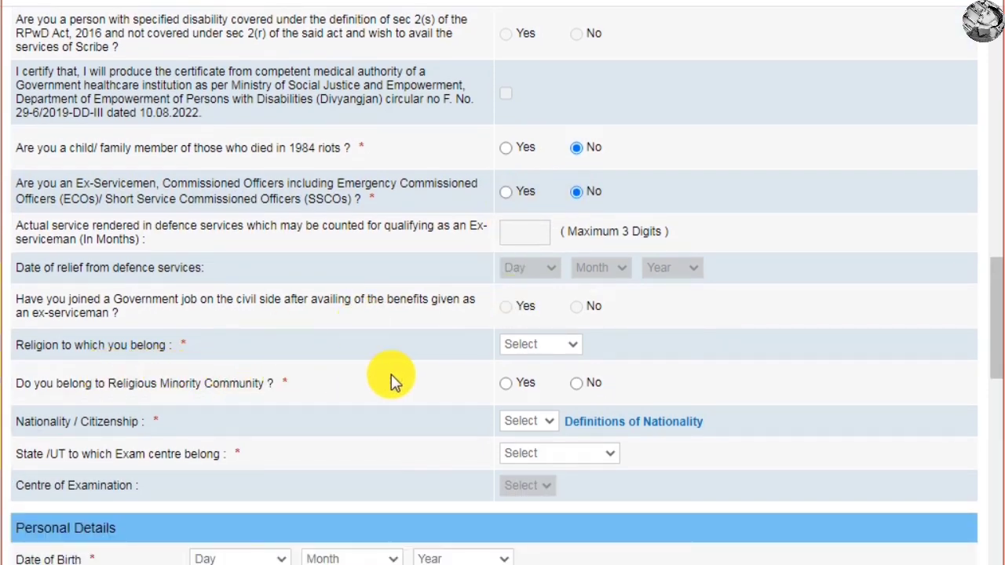
click(538, 348)
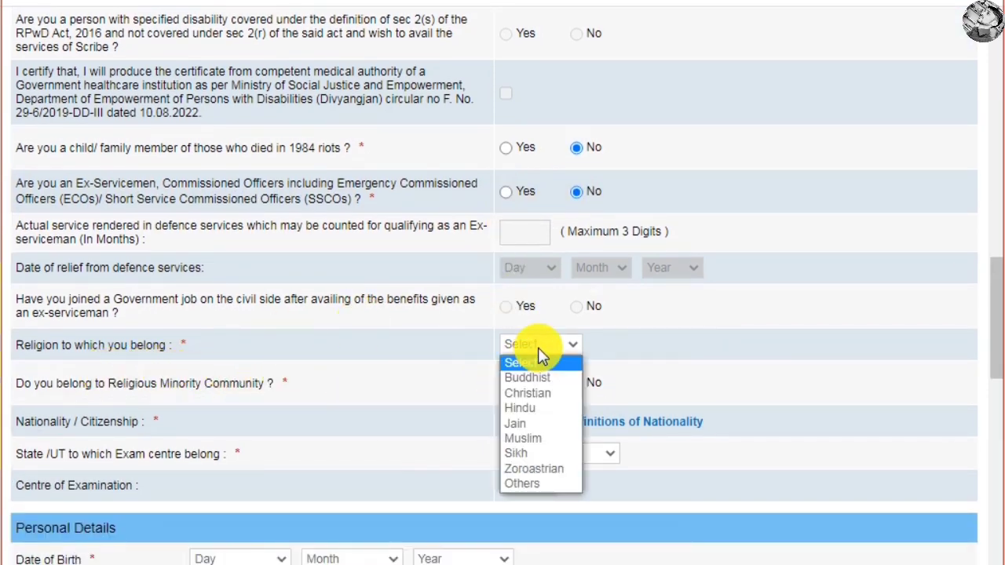
click(524, 409)
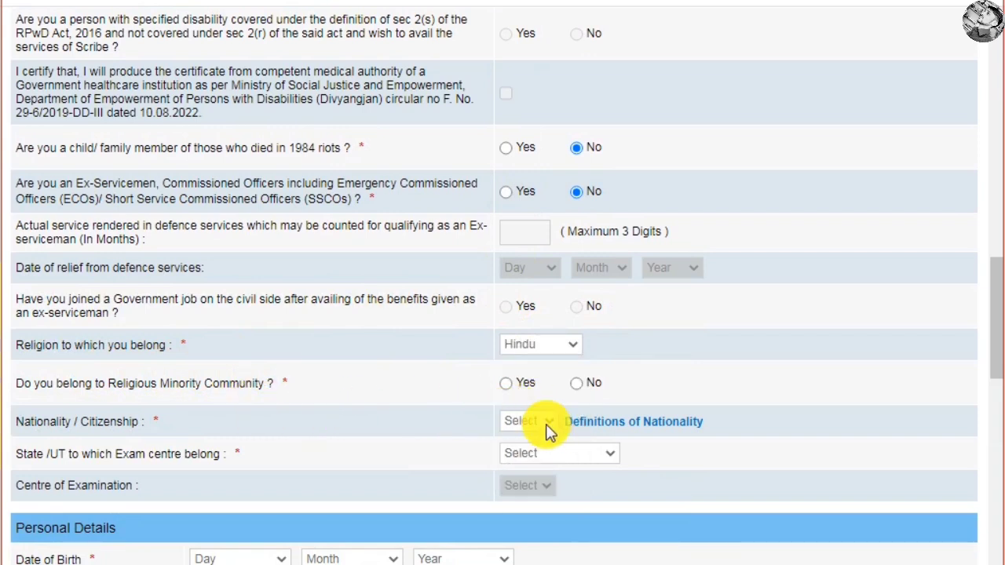
click(505, 383)
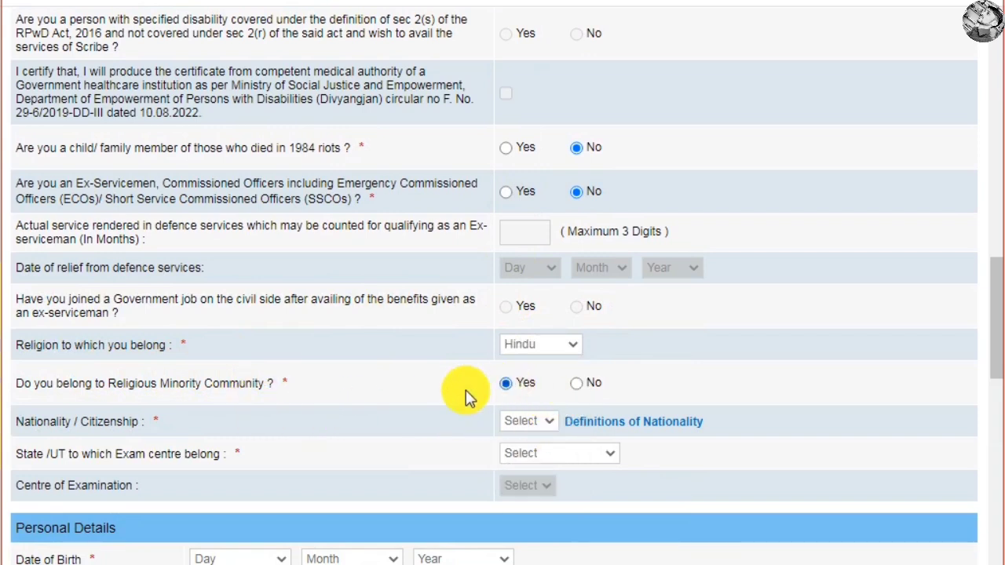
click(580, 385)
Set the nationality / citizenship to Indian
scroll(410, 426, down, 3)
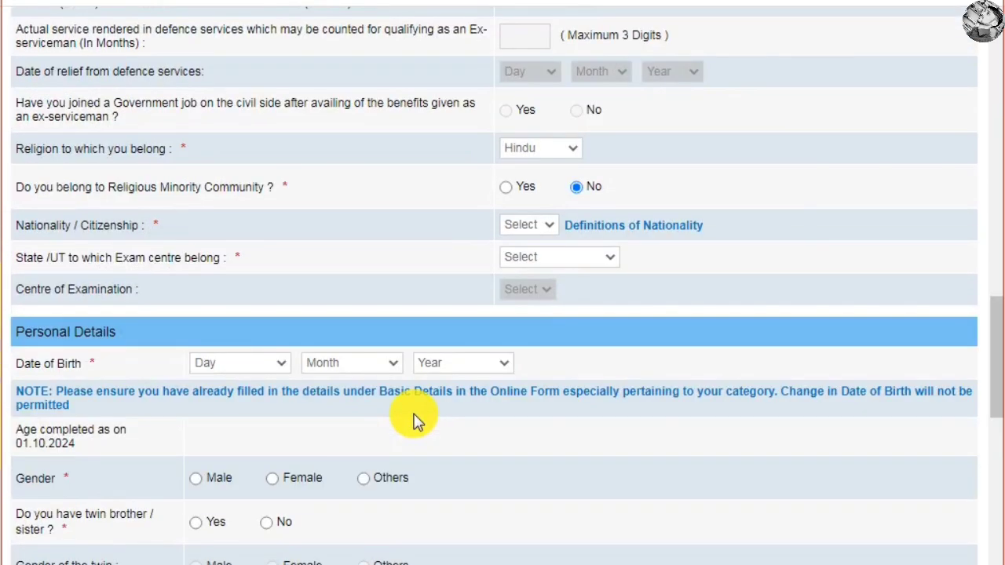
scroll(416, 421, down, 1)
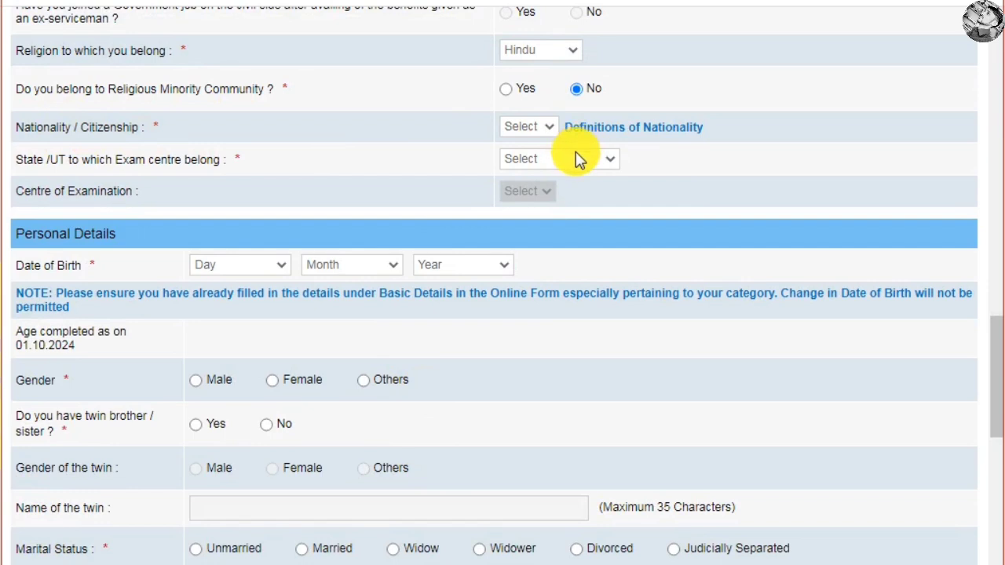
click(522, 129)
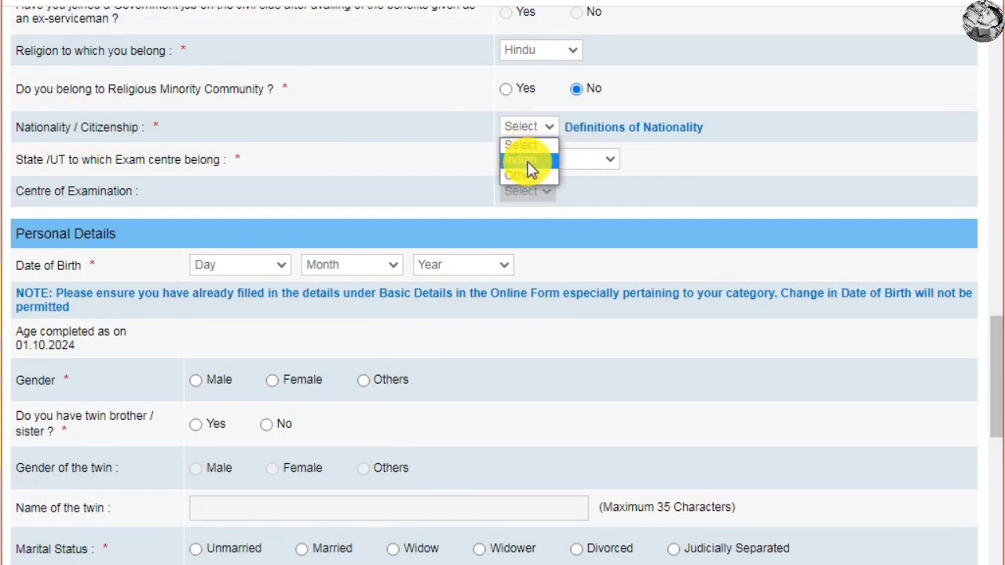
click(531, 161)
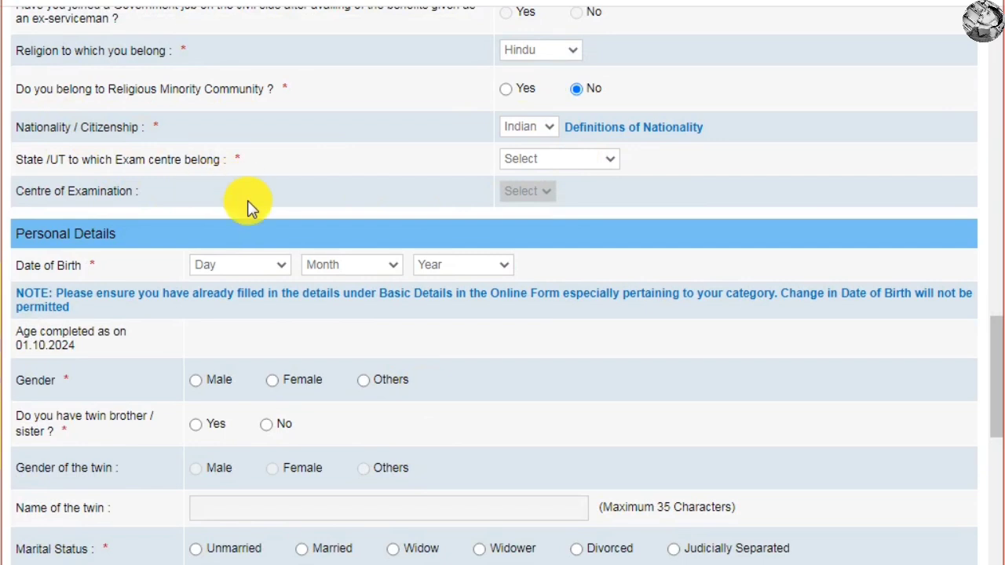
Choose Maharashtra as the exam centre's state and Amravati as the centre of examination
click(567, 169)
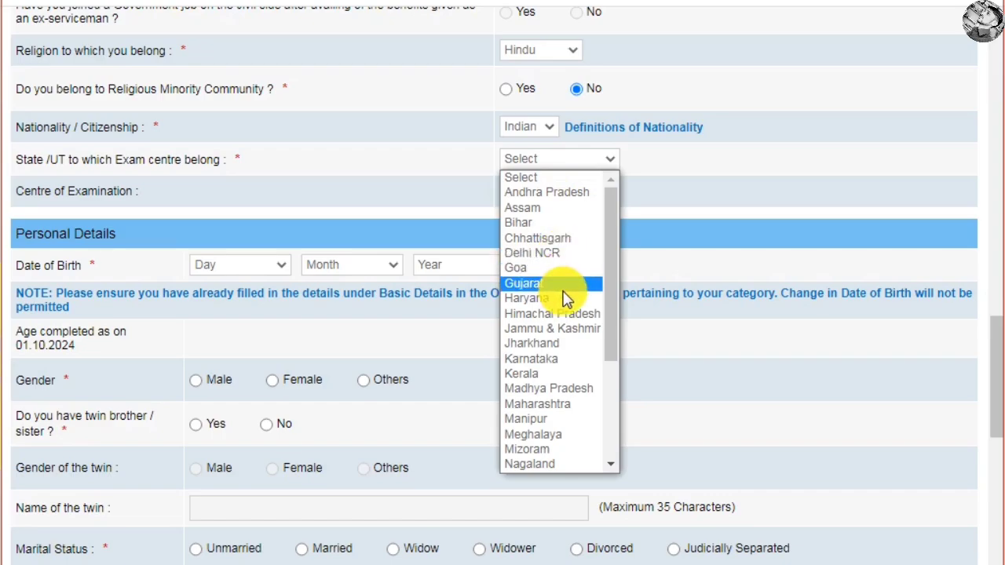
click(537, 404)
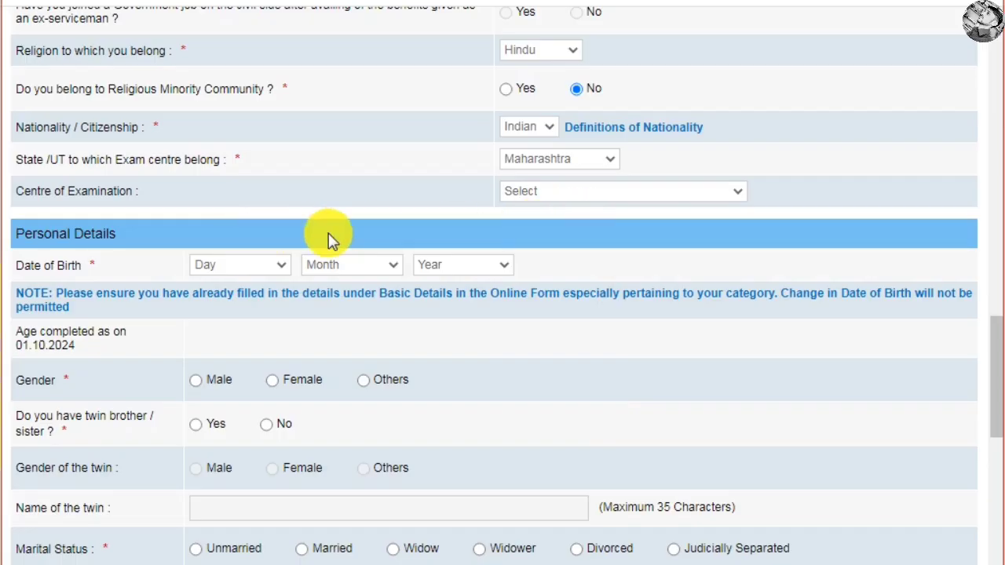
click(596, 193)
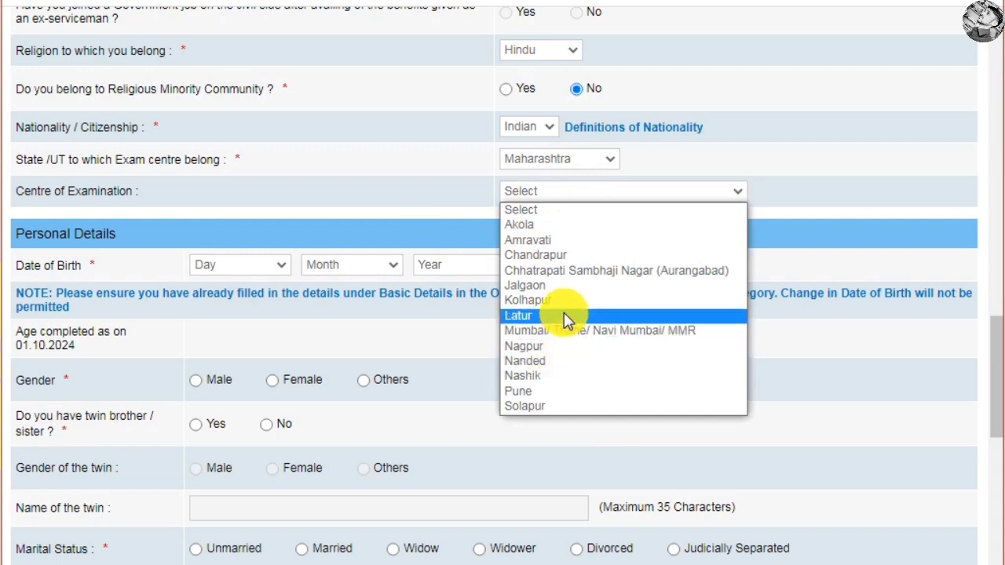
click(571, 240)
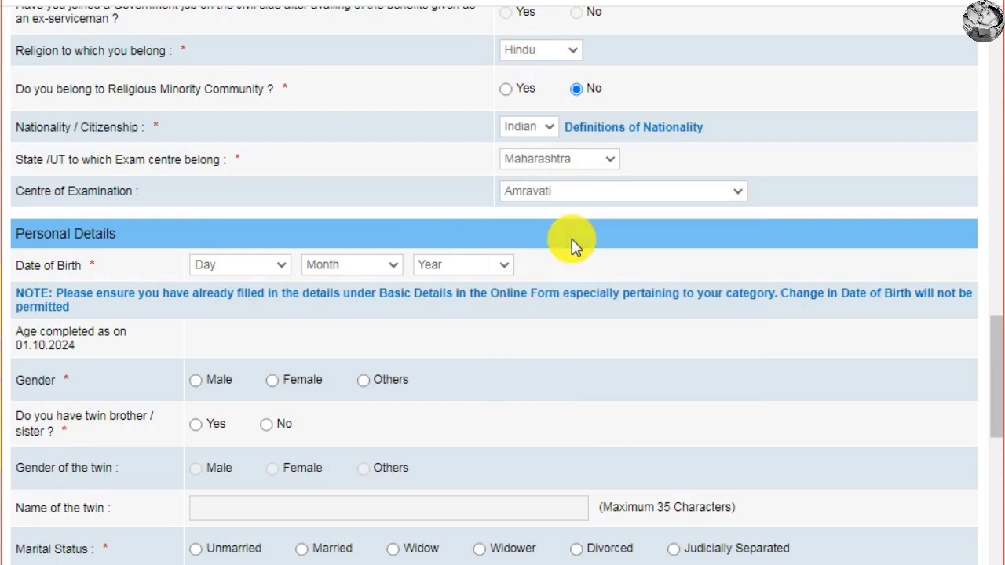
Select the day and month of the date of birth, leaving the year unselected
scroll(108, 285, down, 1)
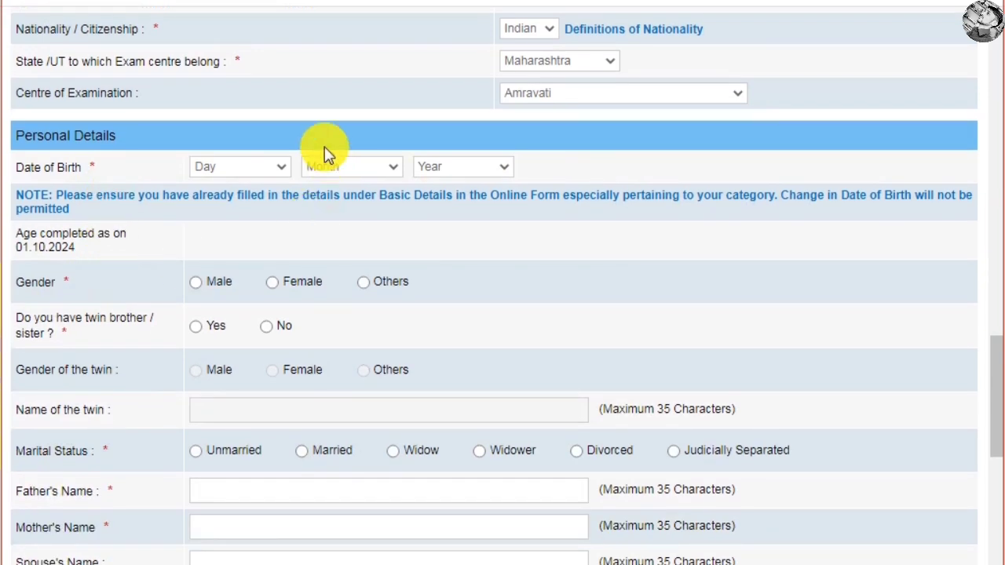
click(265, 166)
click(245, 206)
click(321, 173)
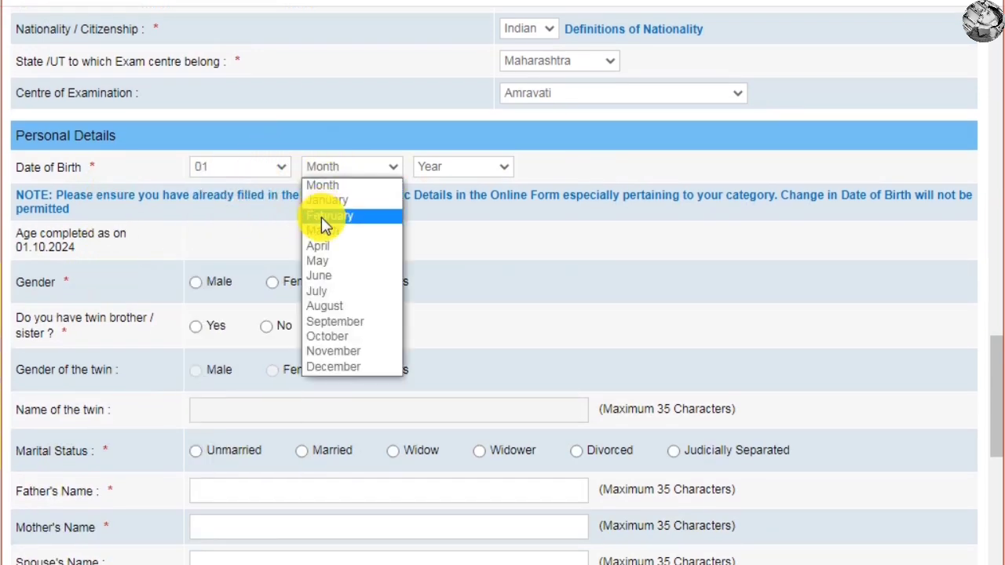
click(321, 217)
click(427, 176)
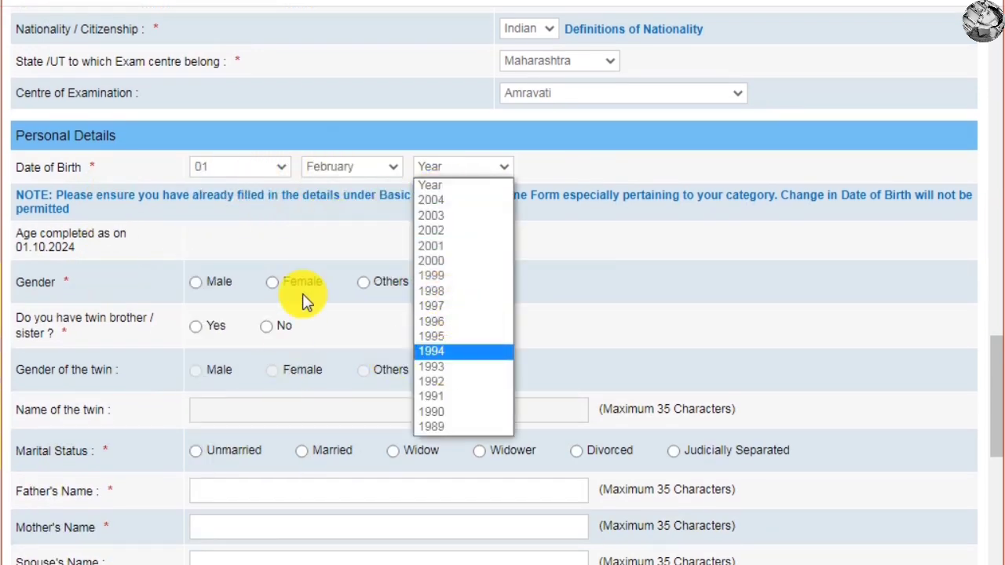
click(254, 237)
Set the gender to Male and answer No to having a twin brother or sister
scroll(254, 237, down, 1)
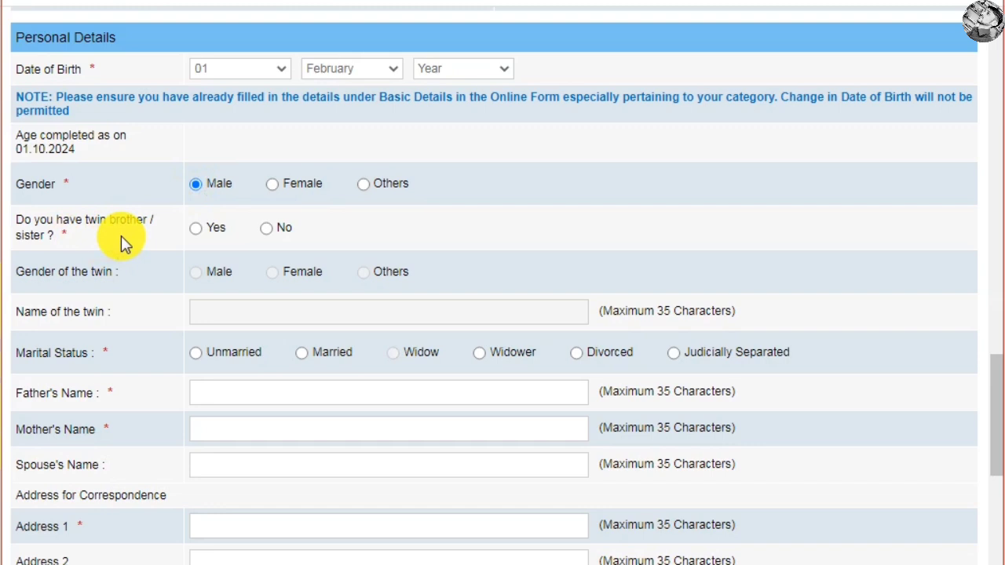
click(195, 228)
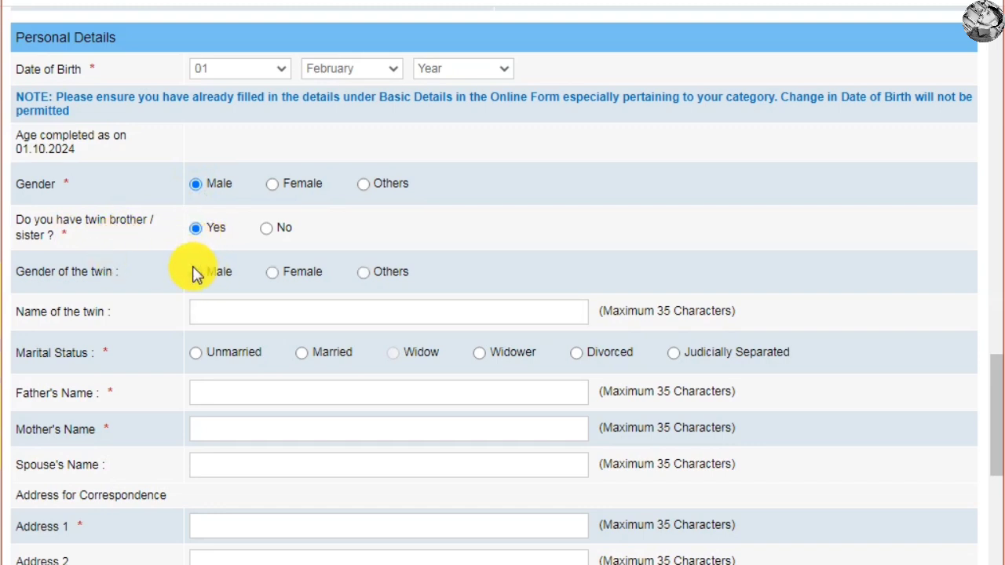
click(200, 278)
click(268, 230)
Set the marital status to Unmarried
scroll(269, 230, down, 2)
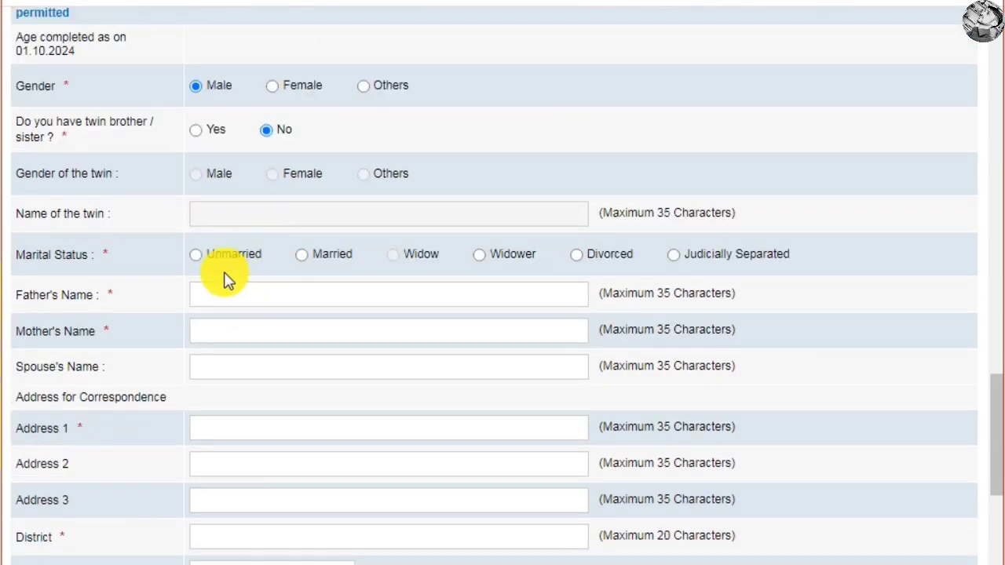
click(302, 256)
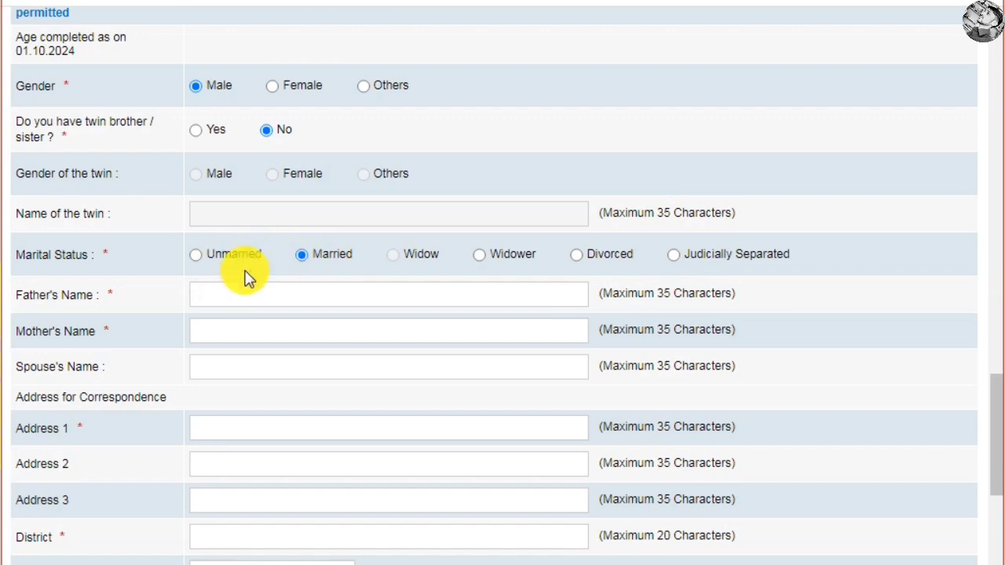
click(196, 255)
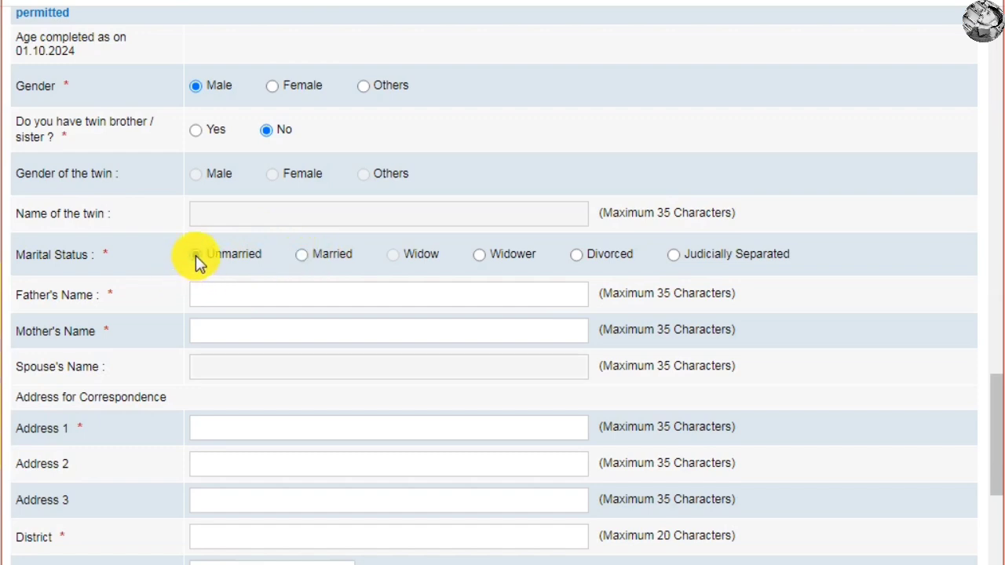
Go through the father's and mother's name fields and the correspondence address fields without filling them in
scroll(273, 244, down, 2)
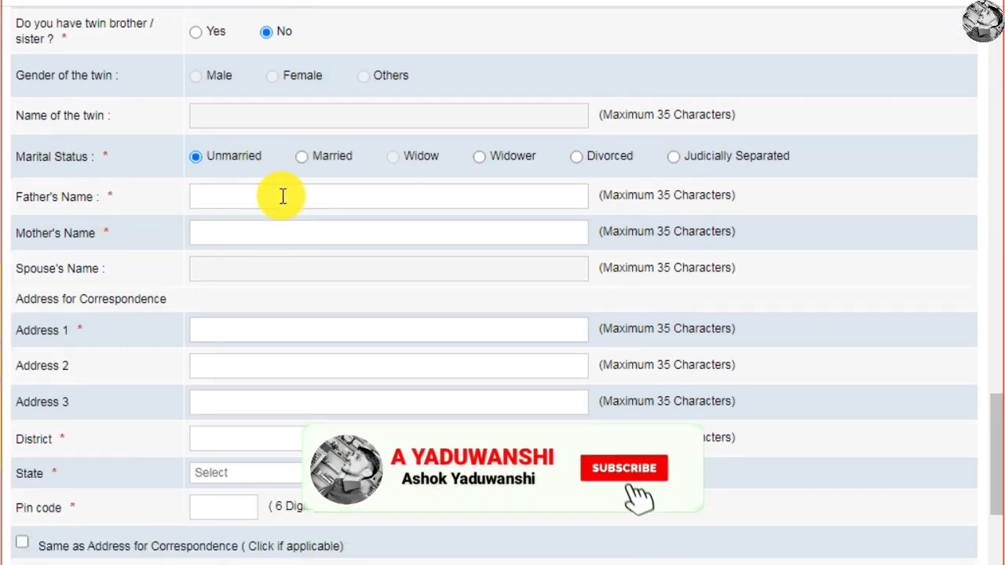
click(283, 197)
click(262, 233)
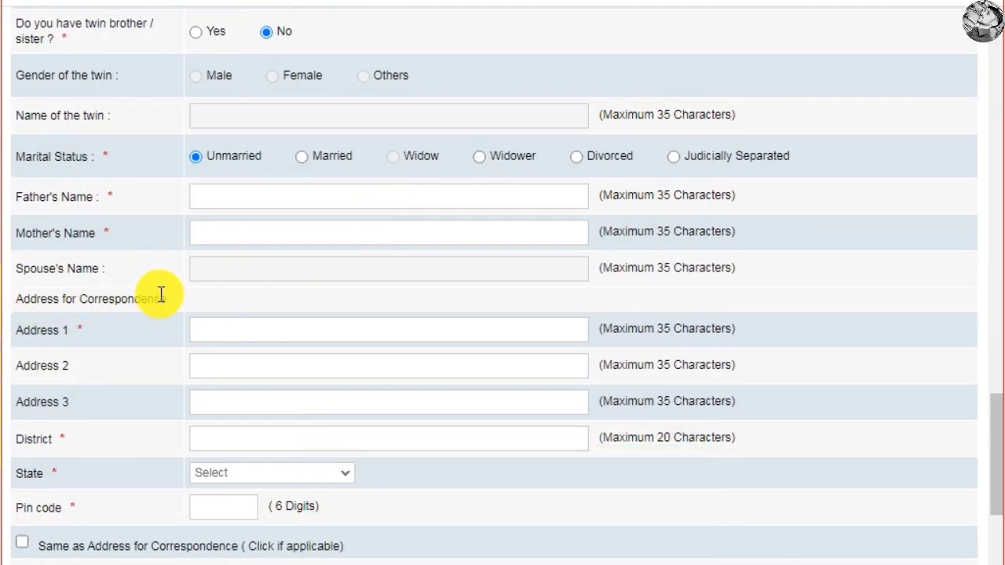
scroll(175, 285, down, 3)
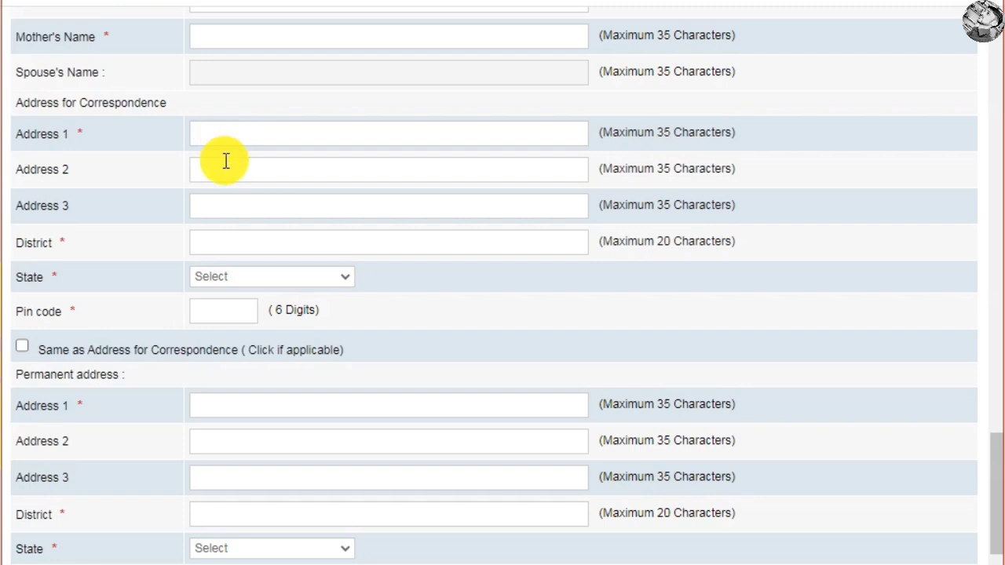
click(224, 165)
click(213, 204)
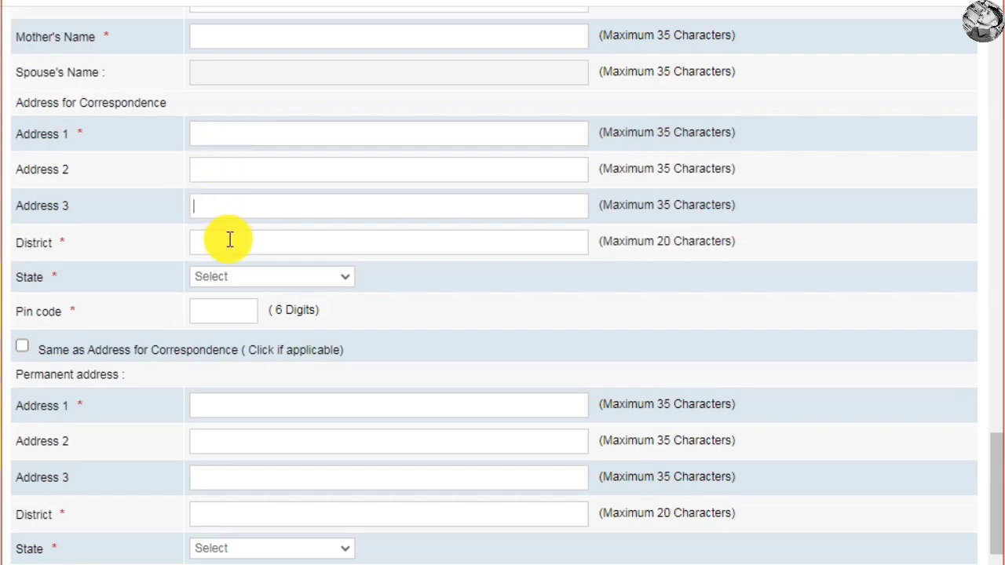
scroll(246, 233, down, 1)
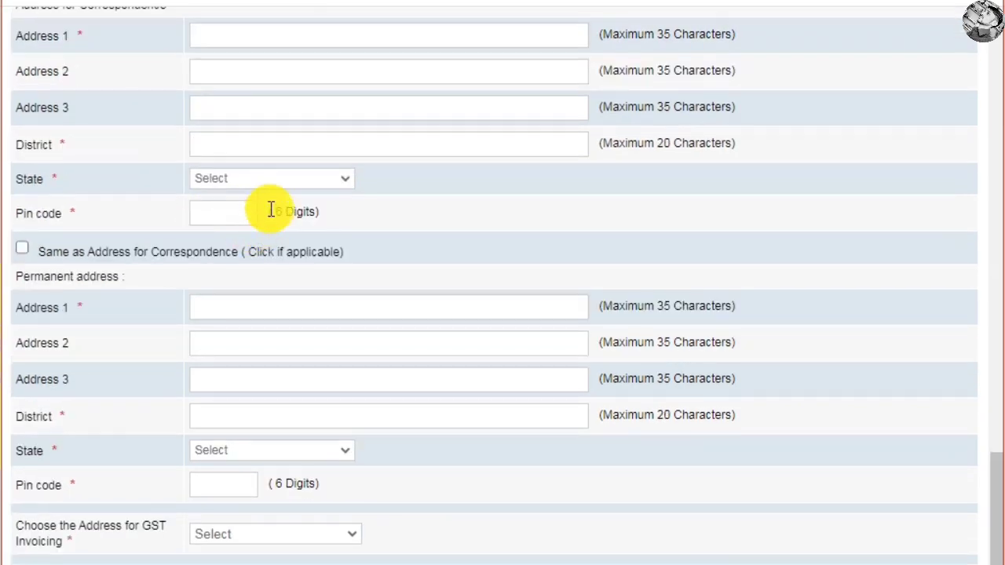
Set the state of the correspondence address to CHANDIGARH, leaving its pin code blank
click(271, 178)
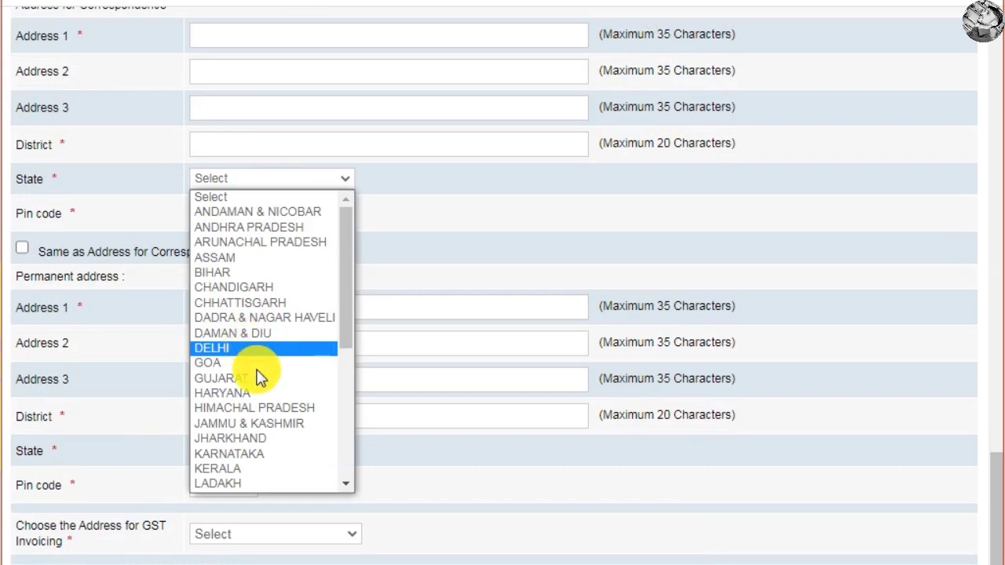
click(277, 288)
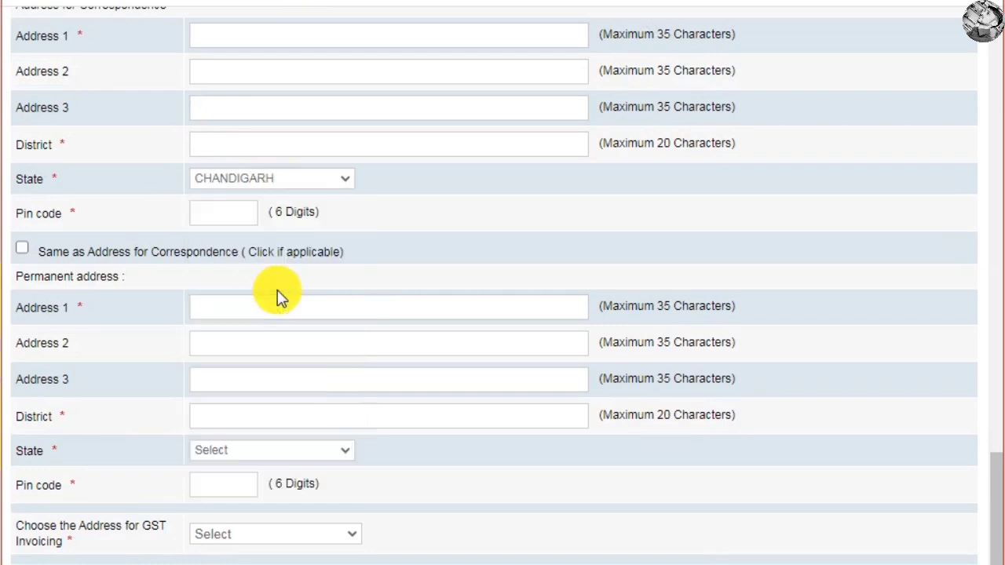
click(236, 210)
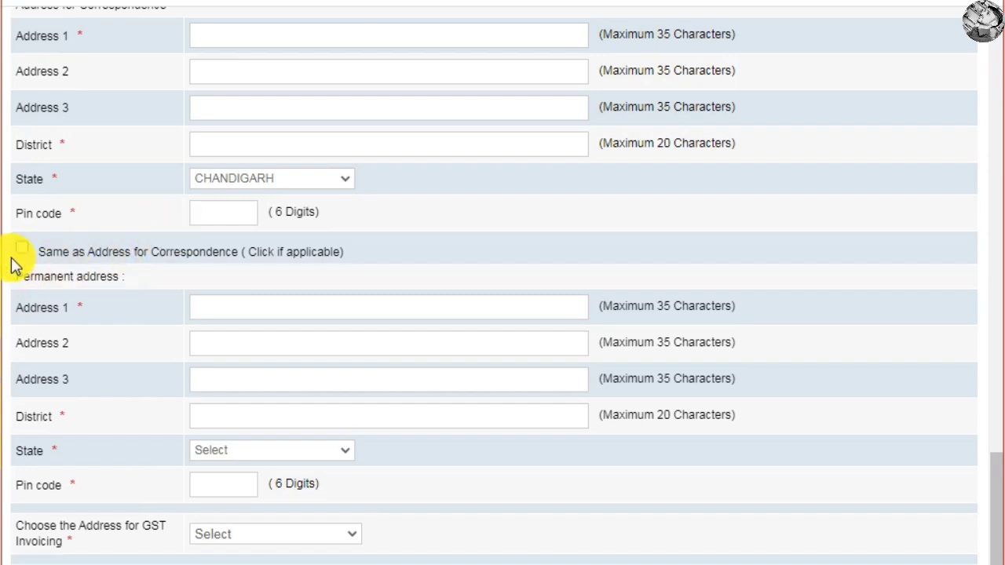
Choose Permanent Address for GST invoicing, and save the page to continue to the qualification details
scroll(24, 250, down, 3)
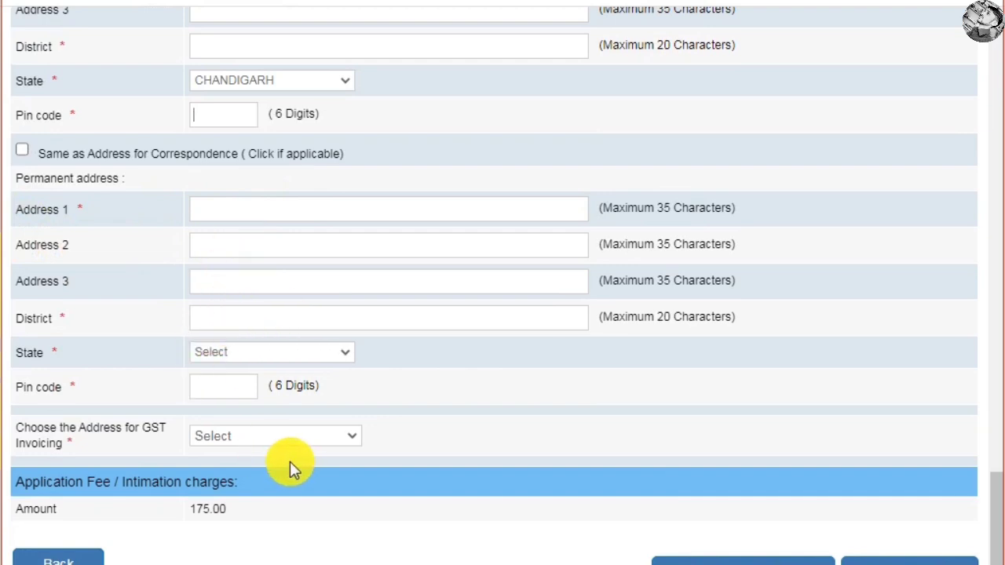
scroll(298, 463, down, 1)
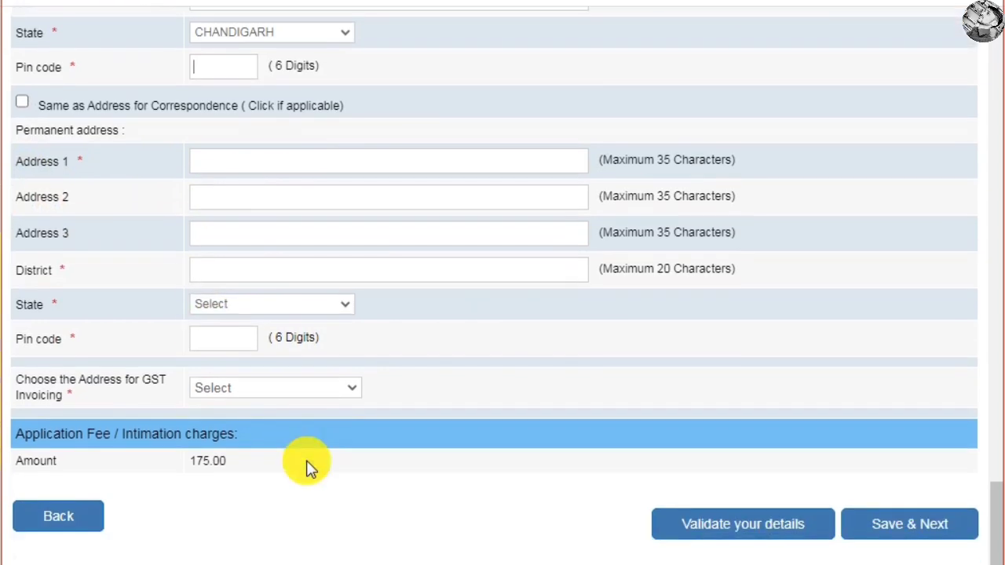
click(262, 388)
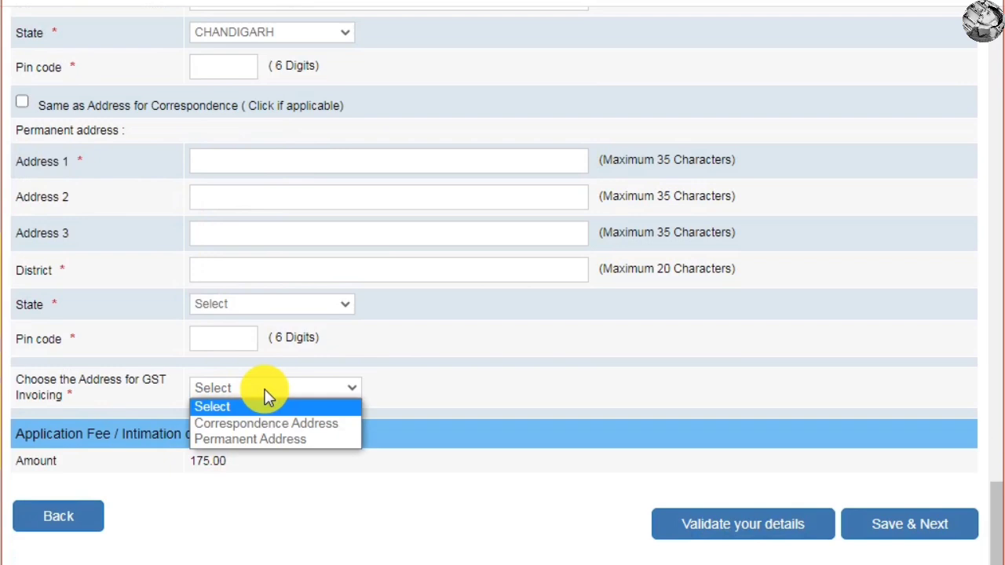
click(248, 440)
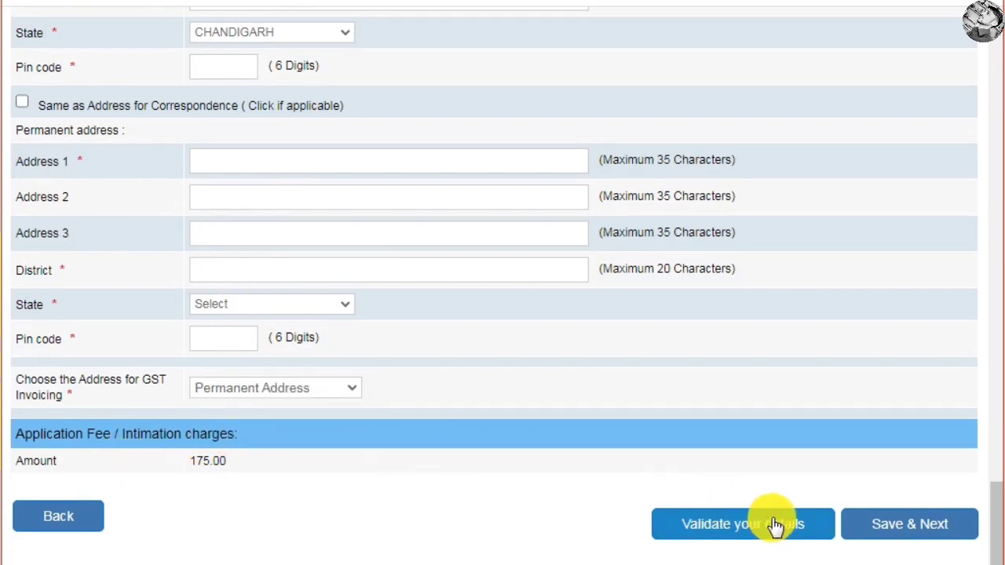
click(916, 528)
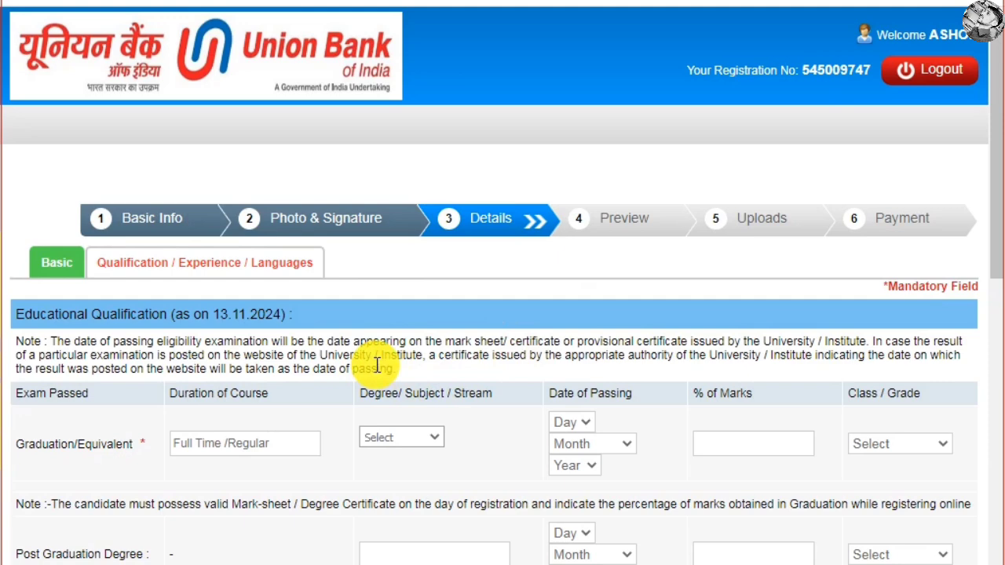
Set the degree stream of the Graduation/Equivalent qualification to Commerce
scroll(416, 364, down, 1)
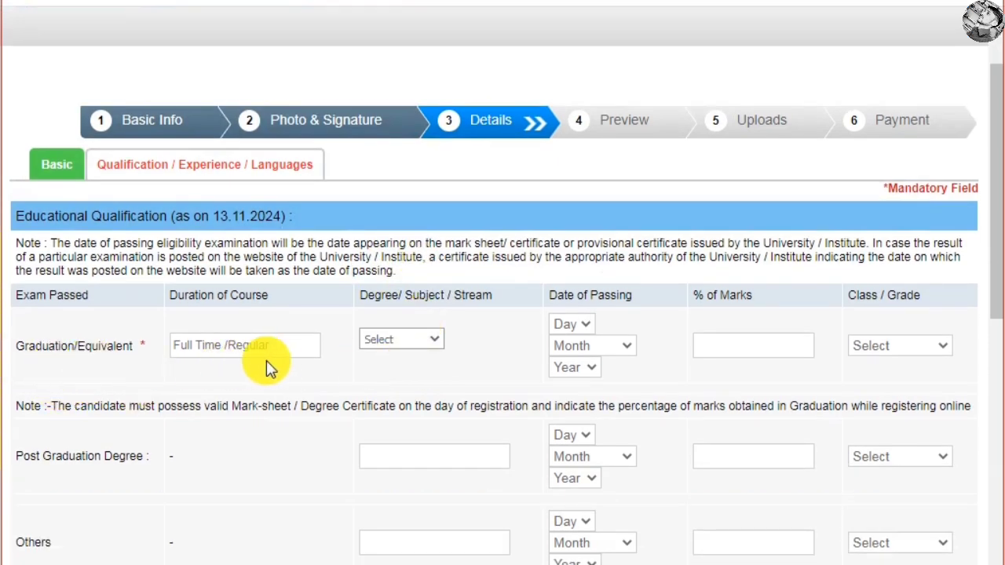
scroll(263, 349, down, 1)
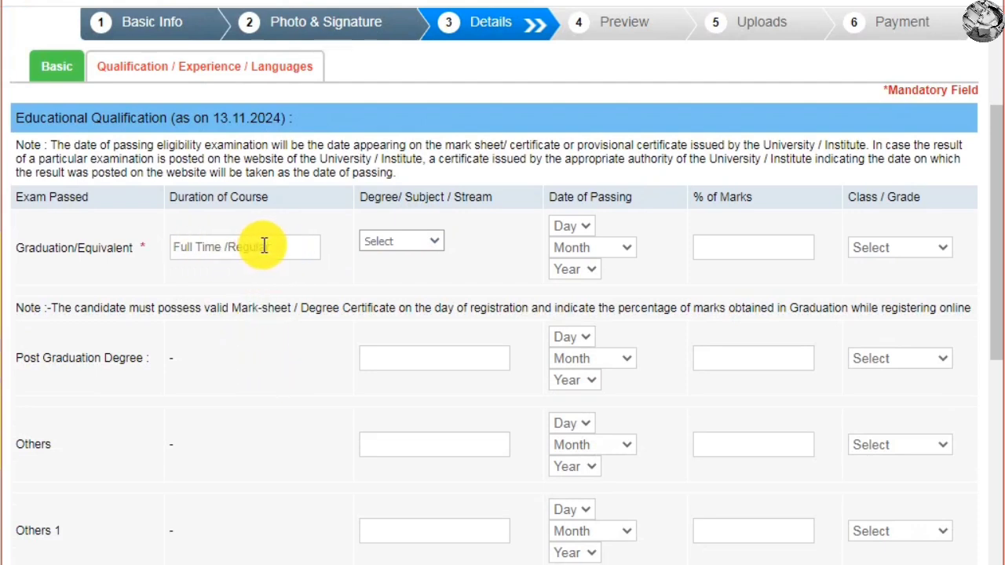
click(432, 244)
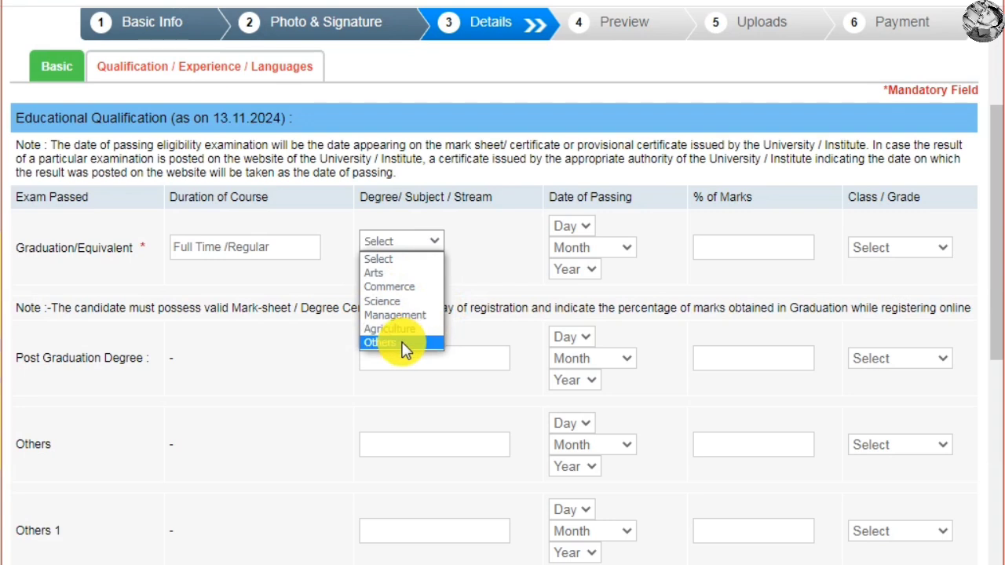
click(410, 287)
Set the graduation date of passing to day 01 and month March, leaving the year unselected
click(576, 224)
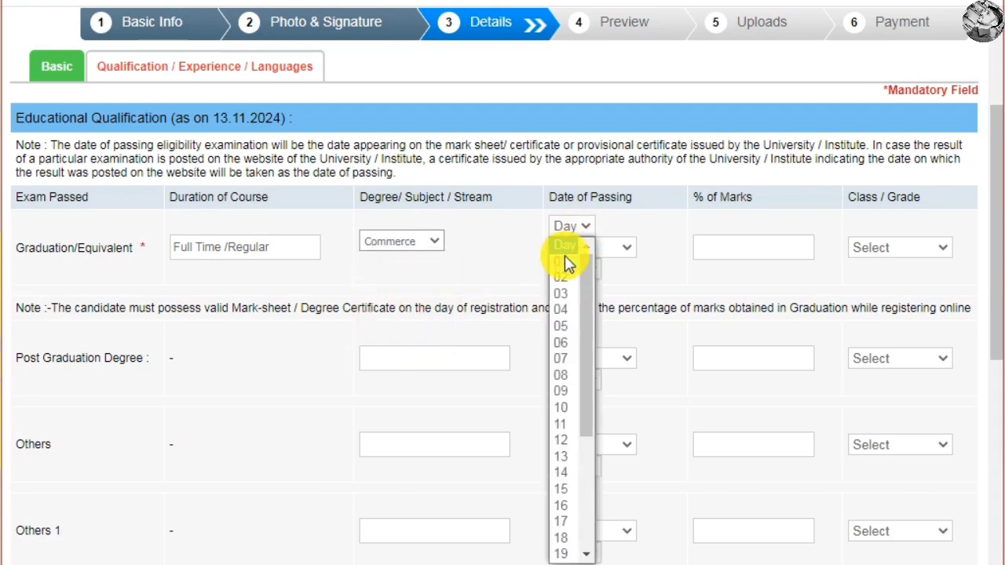
click(576, 261)
click(580, 256)
click(572, 311)
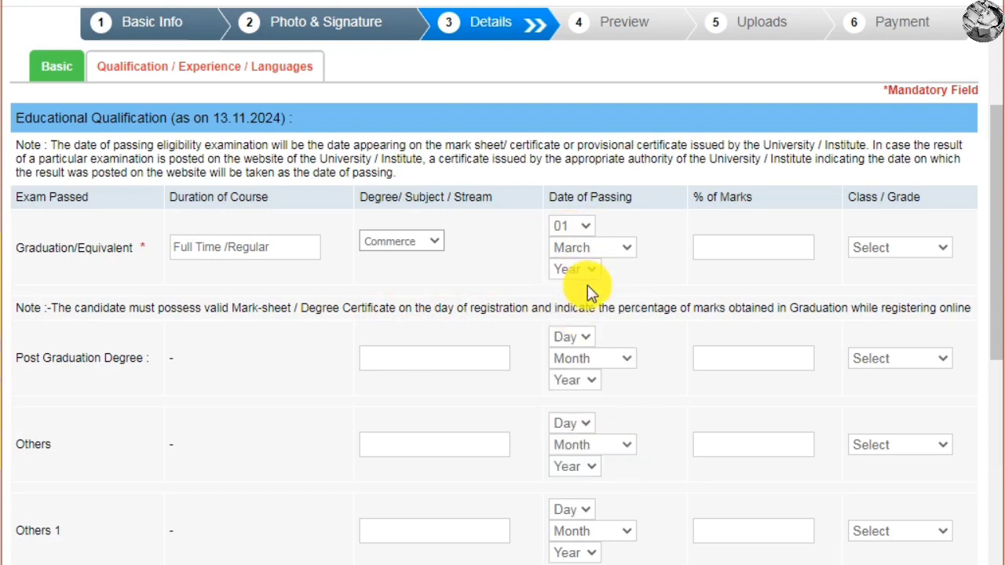
click(587, 268)
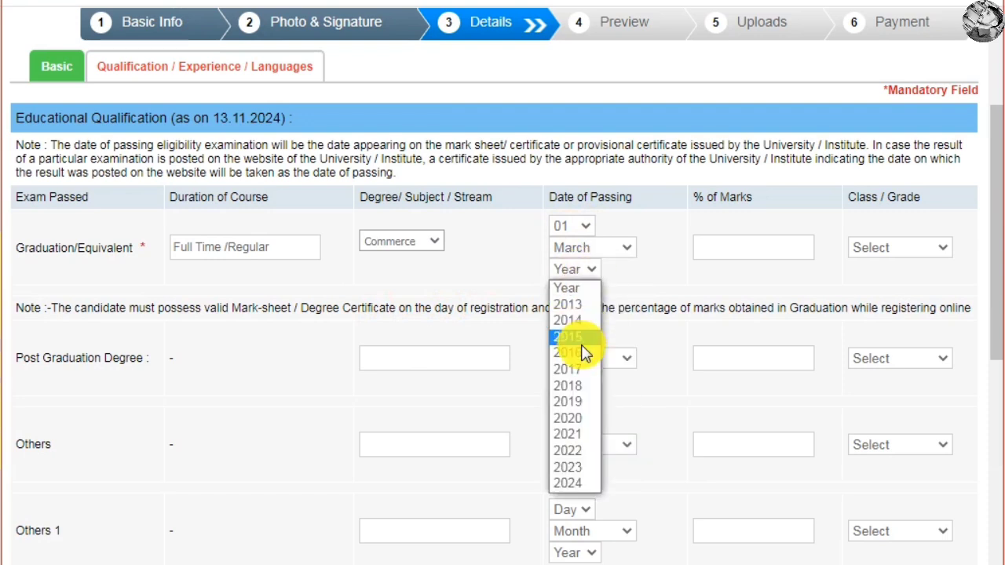
click(665, 246)
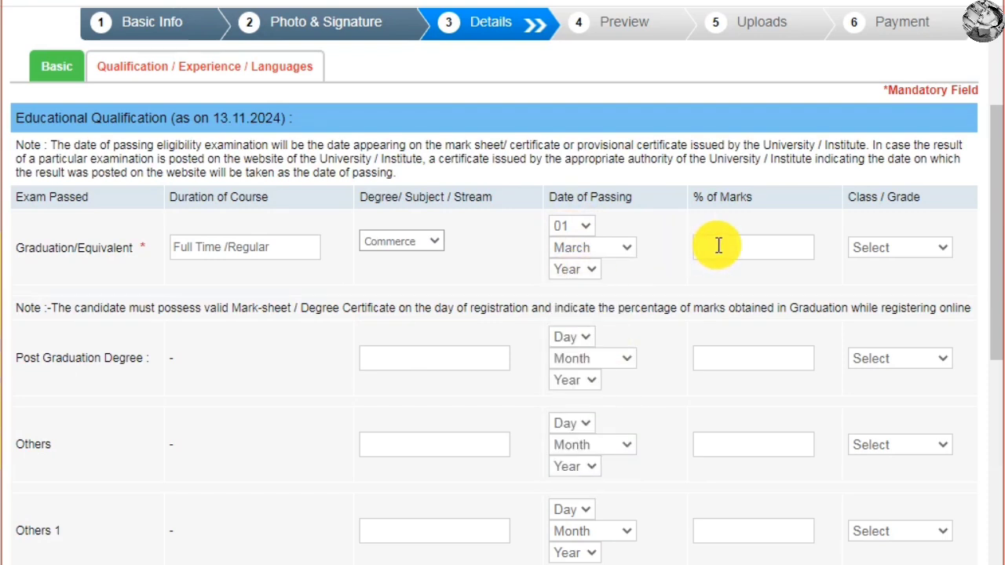
Enter 77.00 as the graduation percentage of marks and set the class to First Class
click(718, 245)
text(77.00)
click(915, 246)
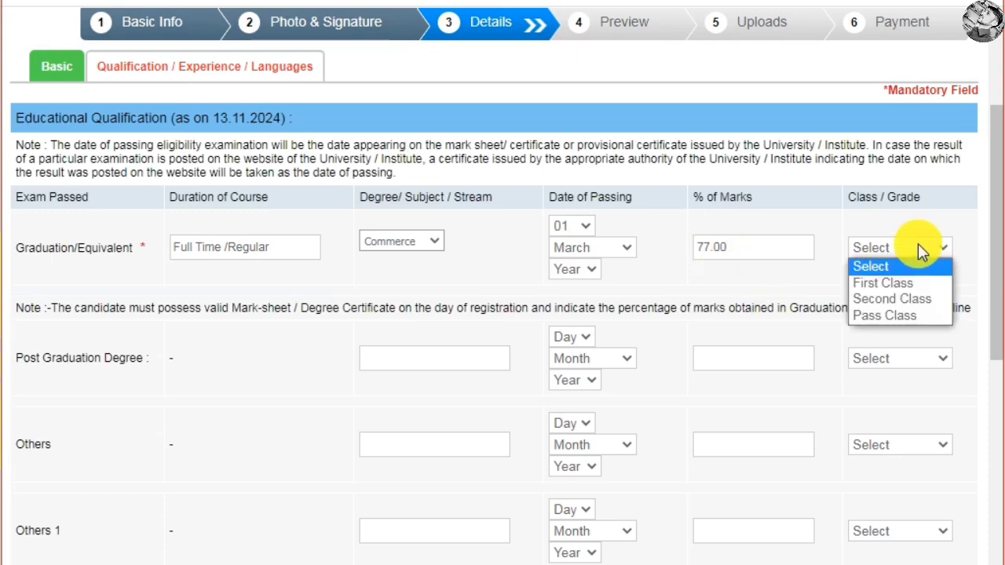
click(895, 283)
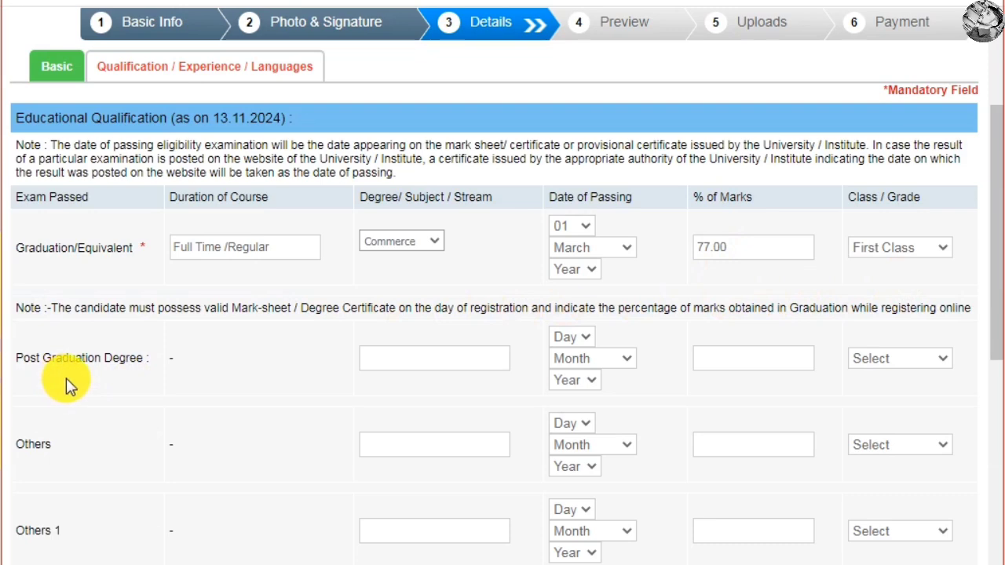
Skip the remaining qualification rows and answer No to presently working in the work experience details
scroll(231, 403, down, 4)
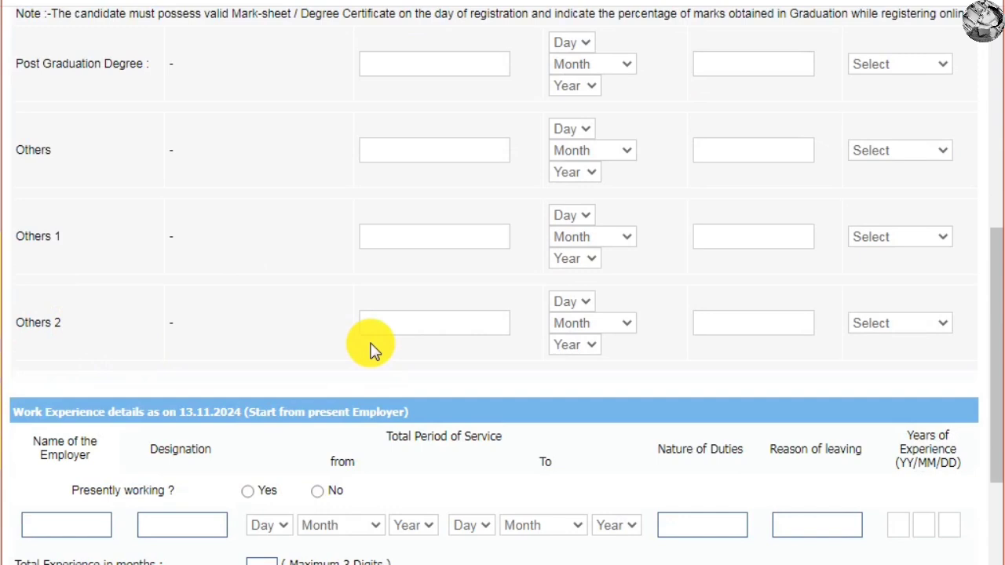
scroll(516, 162, down, 4)
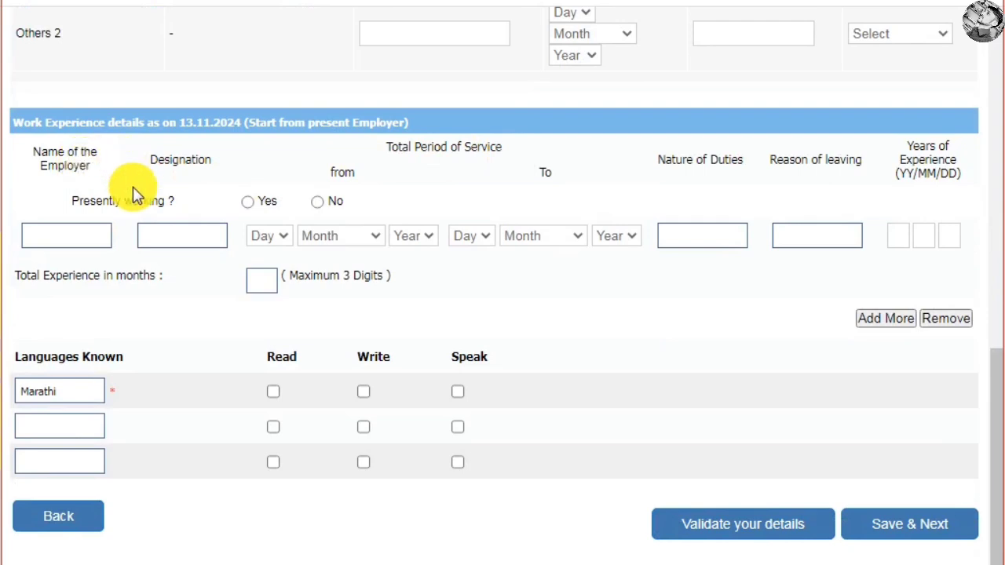
click(248, 202)
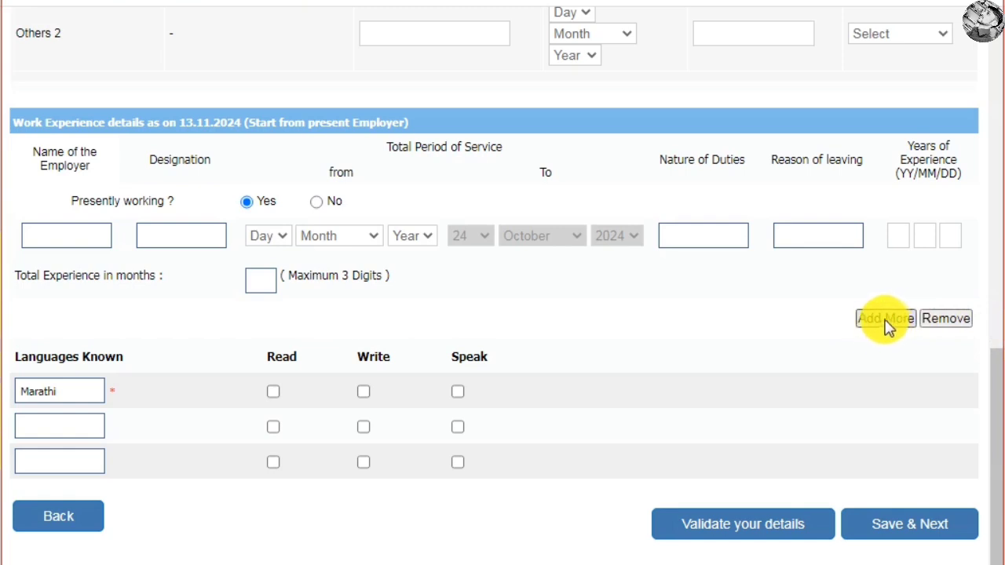
click(315, 203)
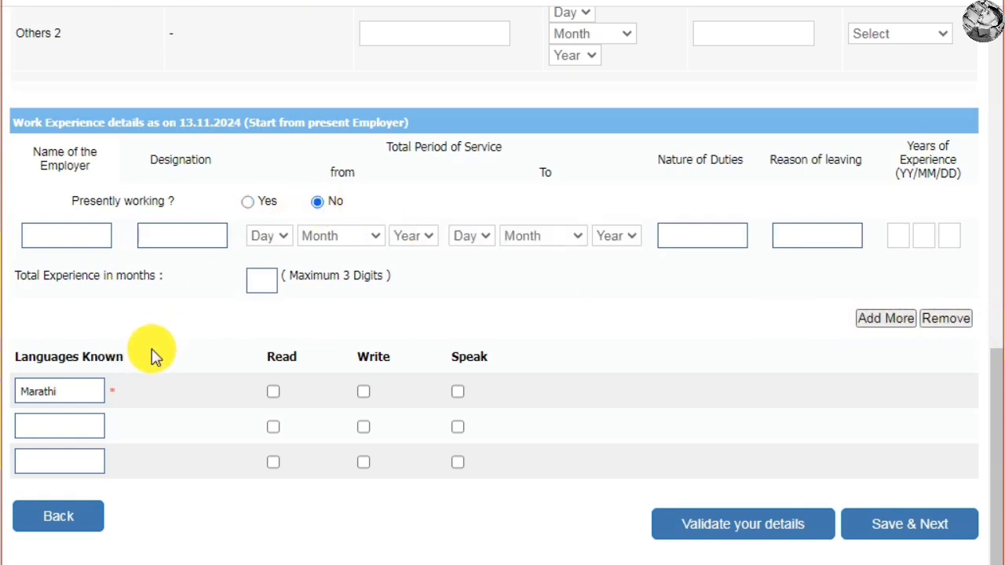
Mark Marathi as read, written and spoken, leave the other language rows blank, and save to reach the preview
click(272, 392)
click(364, 393)
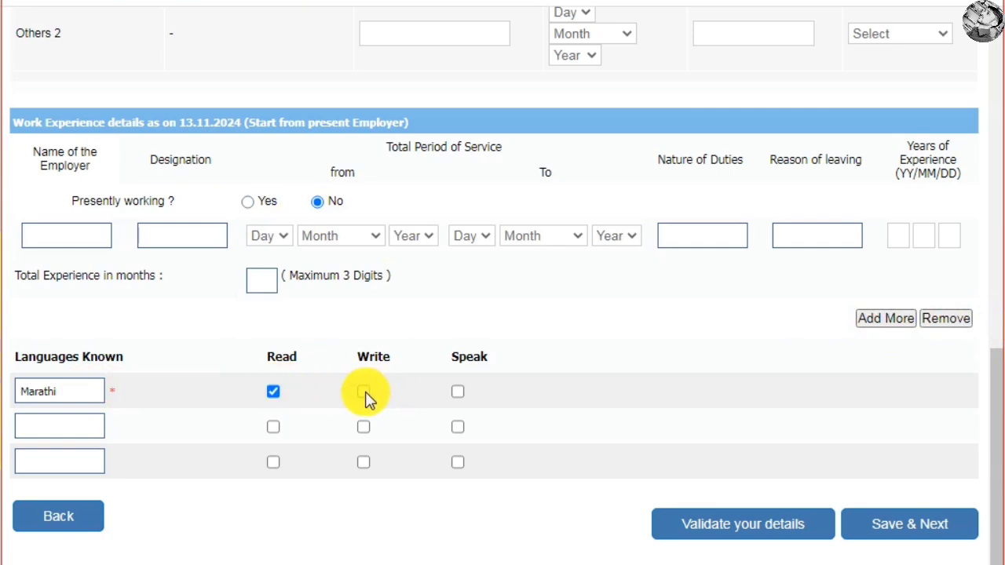
click(458, 391)
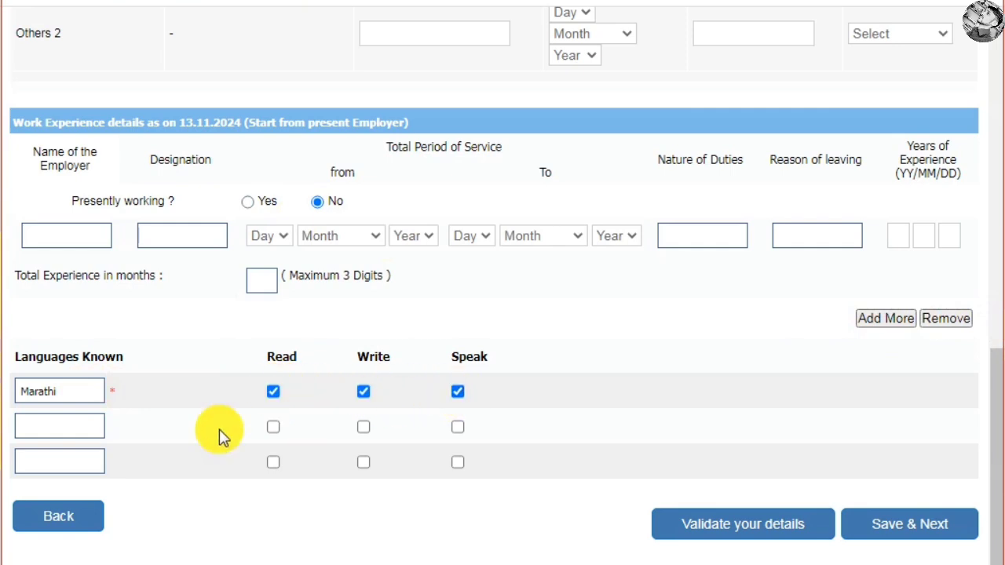
click(64, 460)
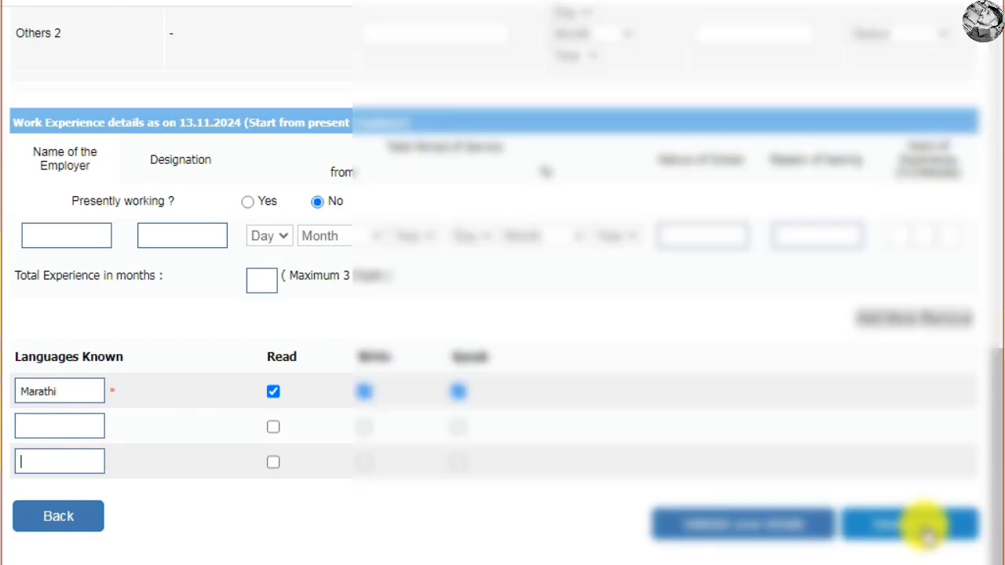
click(926, 526)
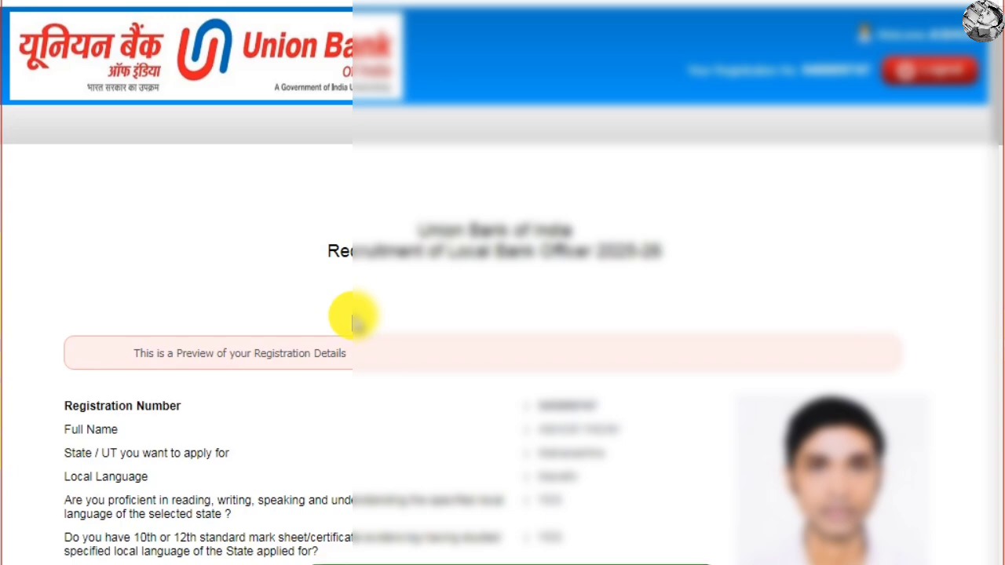
Go through the registration preview, agree to the declaration, and complete the registration with confirmation
scroll(490, 301, down, 3)
scroll(495, 300, down, 6)
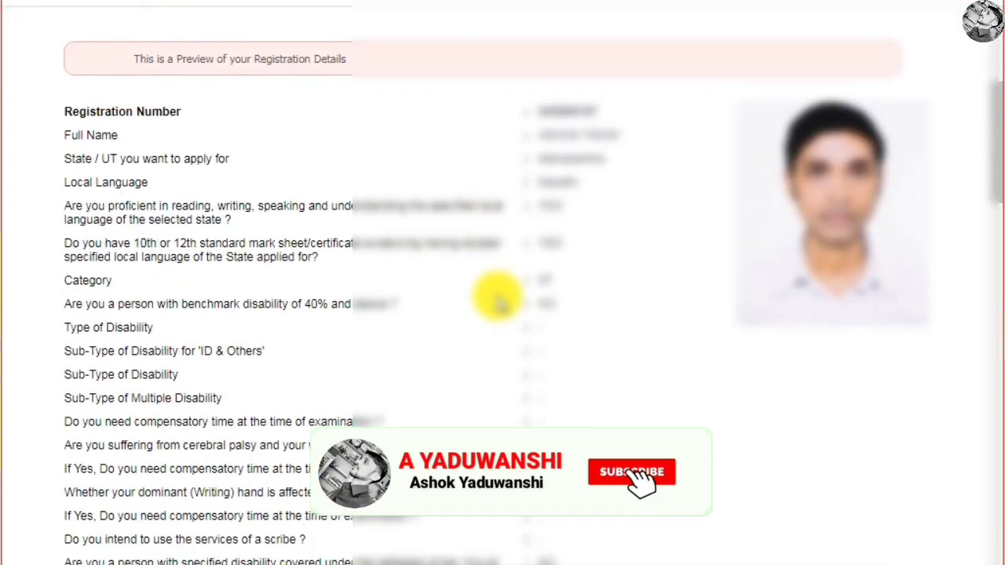
scroll(518, 298, down, 15)
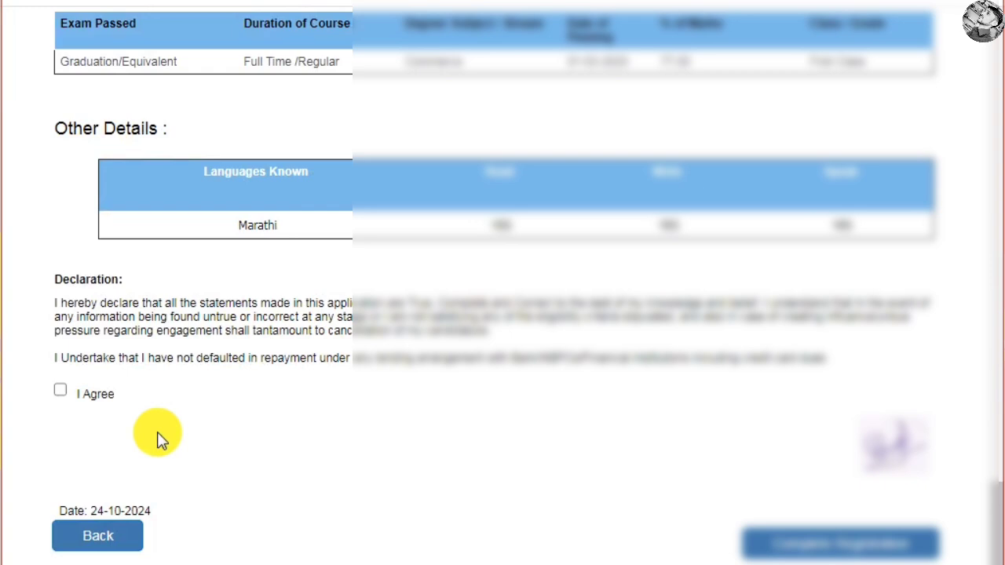
click(60, 390)
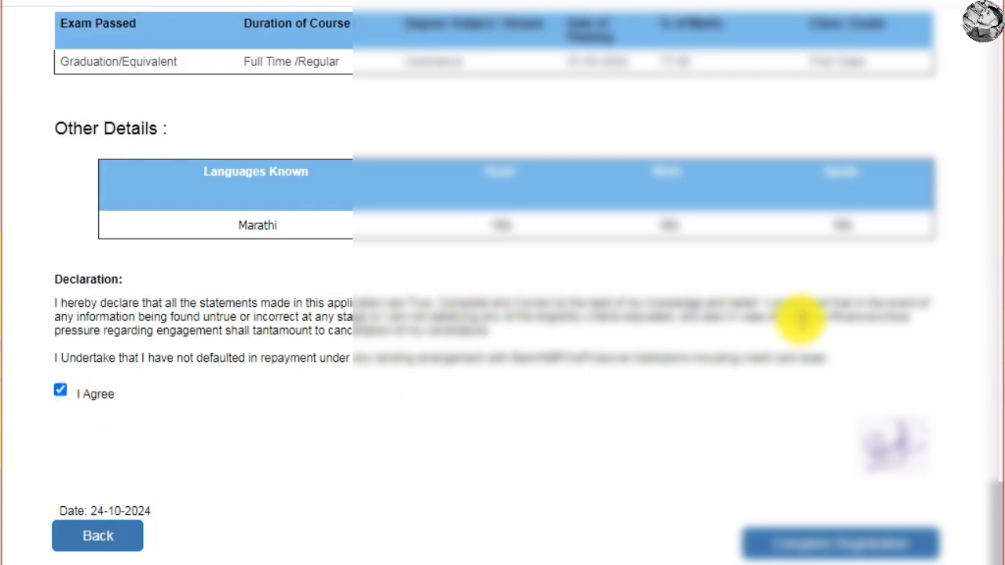
click(879, 543)
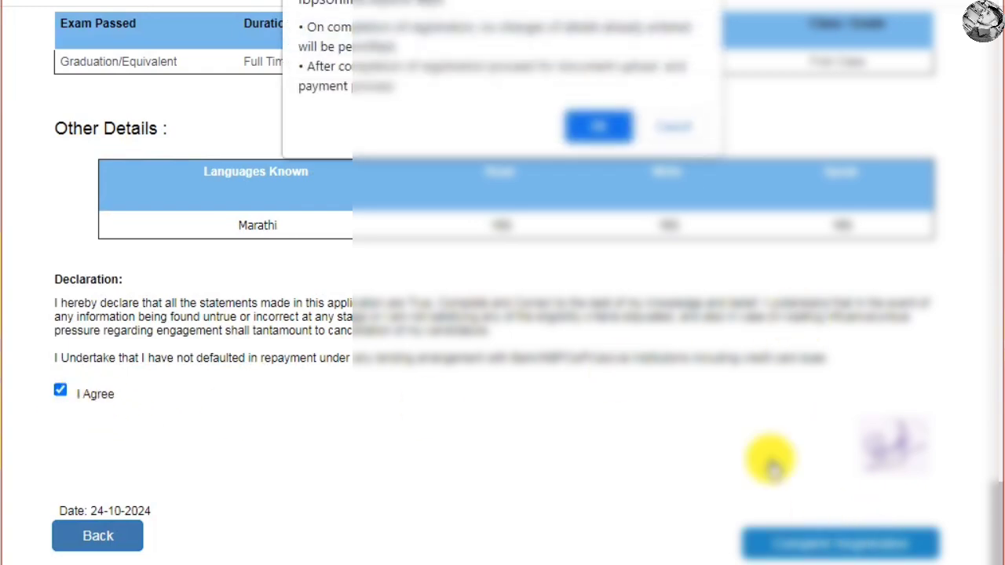
click(608, 132)
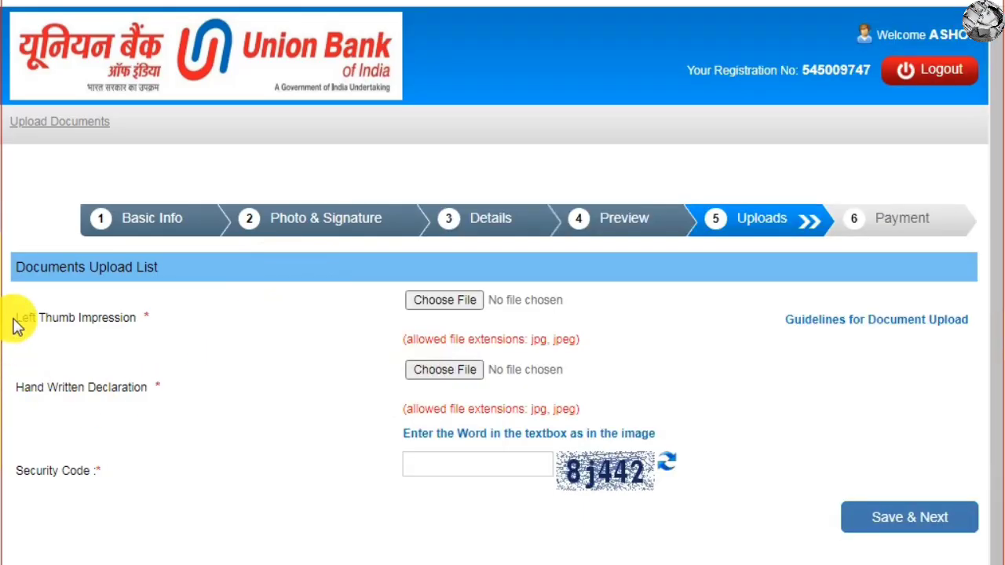
Look over the left thumb impression and handwritten declaration entries in the document upload list
drag(16, 317, 164, 324)
click(47, 387)
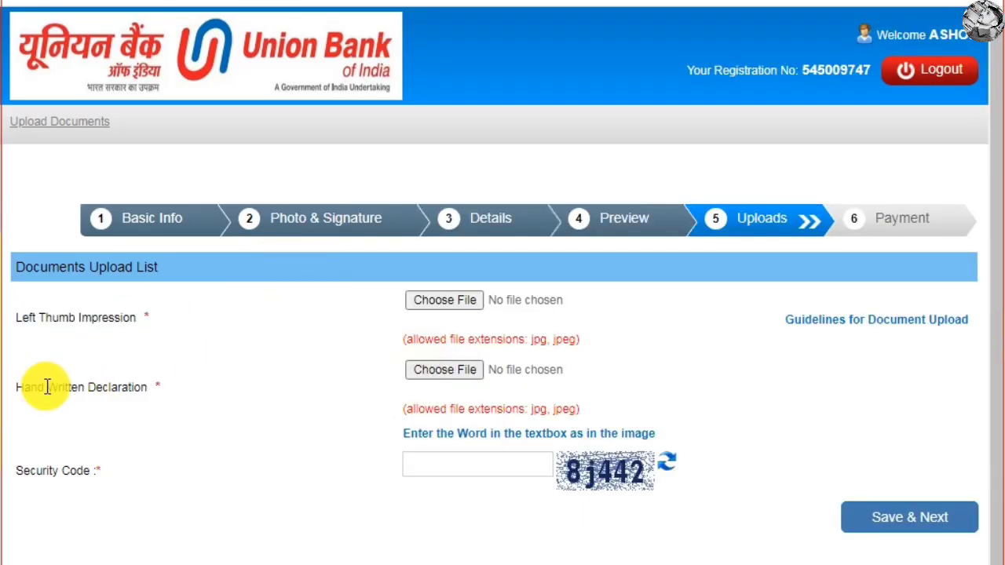
drag(47, 387, 179, 396)
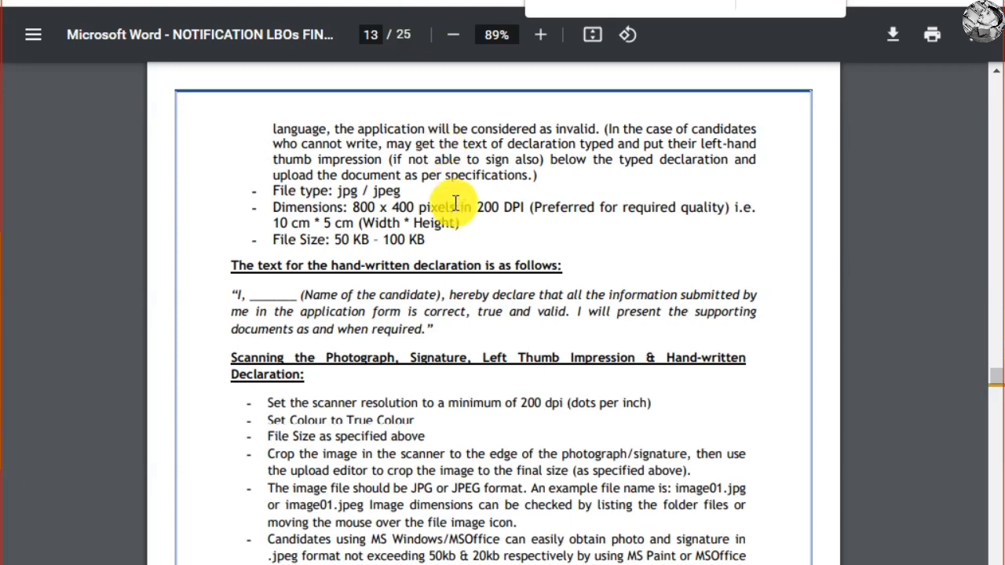
Read the handwritten declaration's file specifications and required text on page 13 of the notification PDF
scroll(510, 198, down, 3)
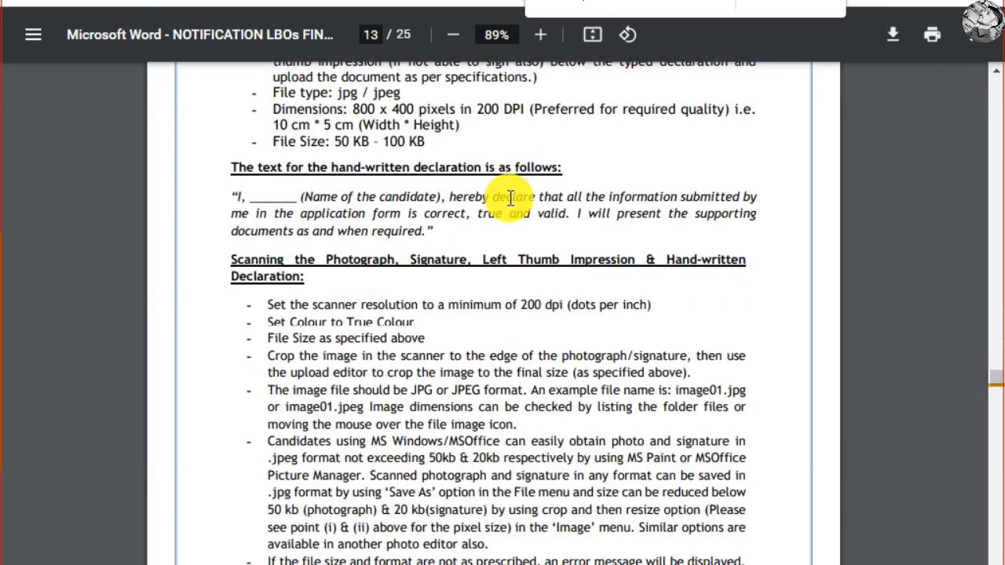
scroll(510, 198, up, 5)
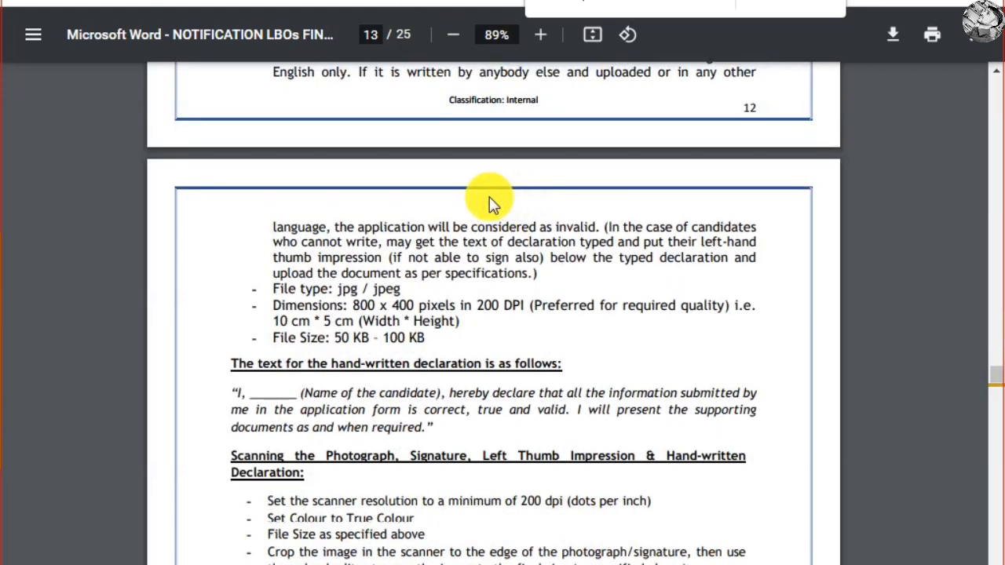
scroll(489, 196, down, 3)
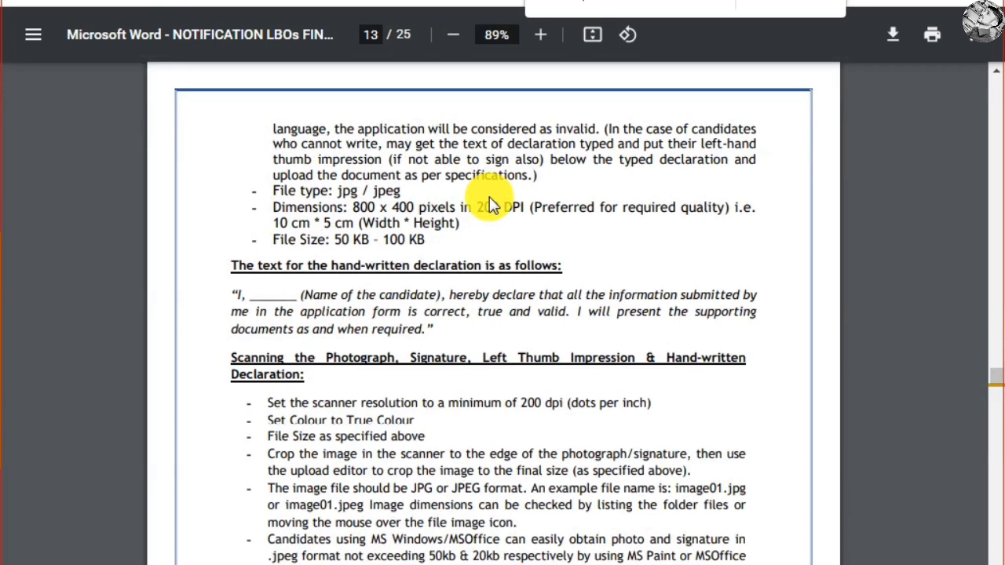
Read the prescribed wording of the hand-written declaration in the notification, and check the file requirements in the document upload list
drag(230, 265, 548, 268)
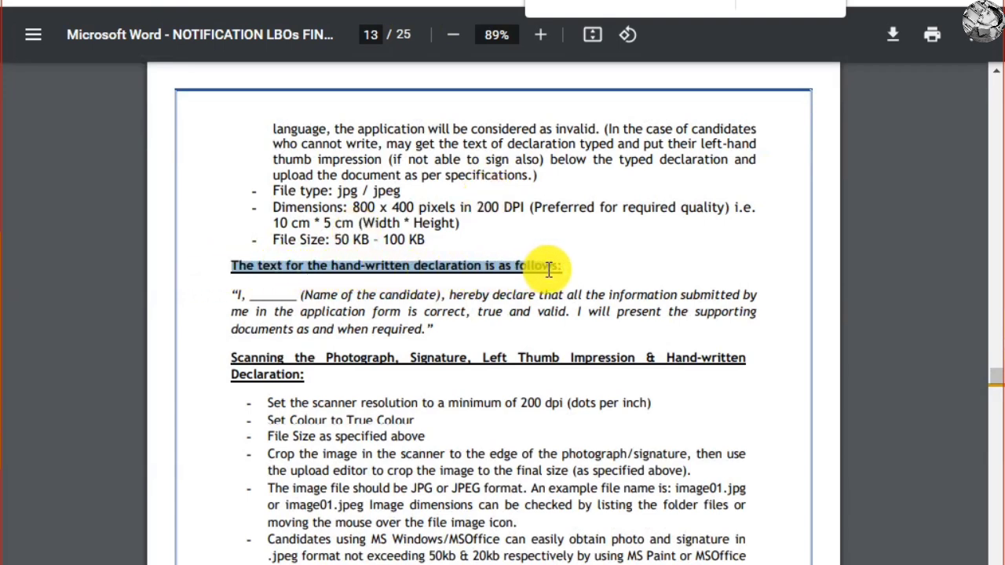
click(237, 295)
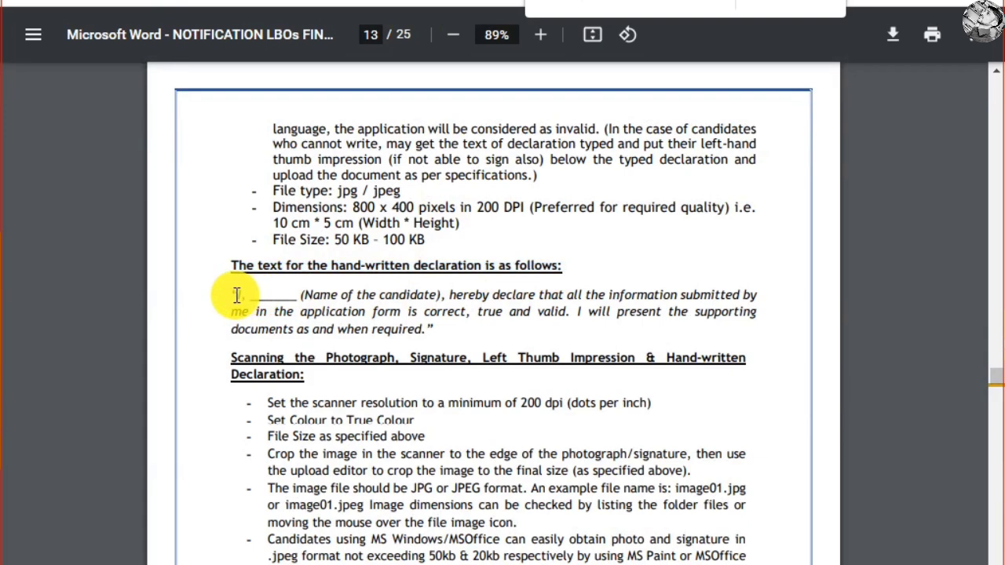
drag(235, 295, 441, 329)
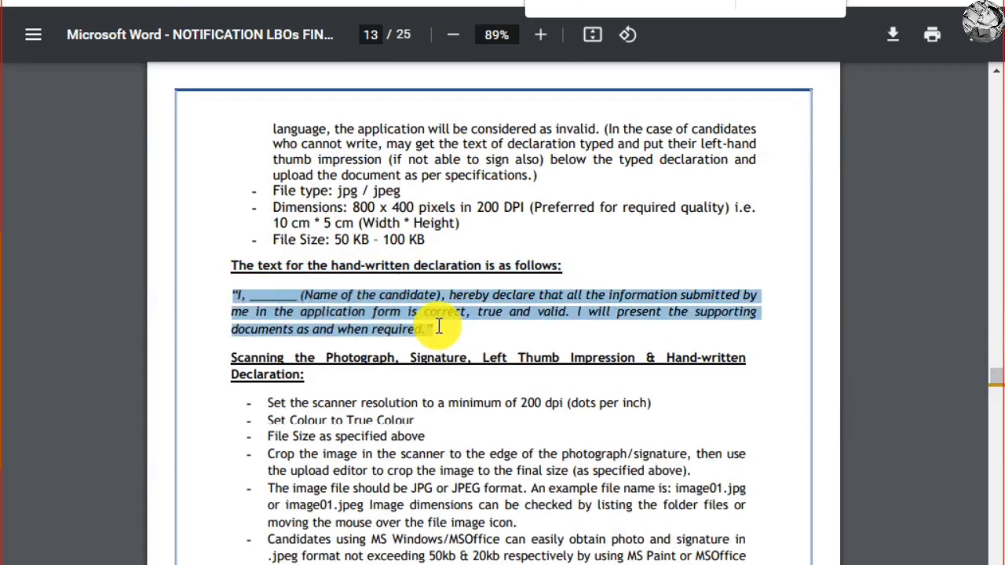
click(264, 310)
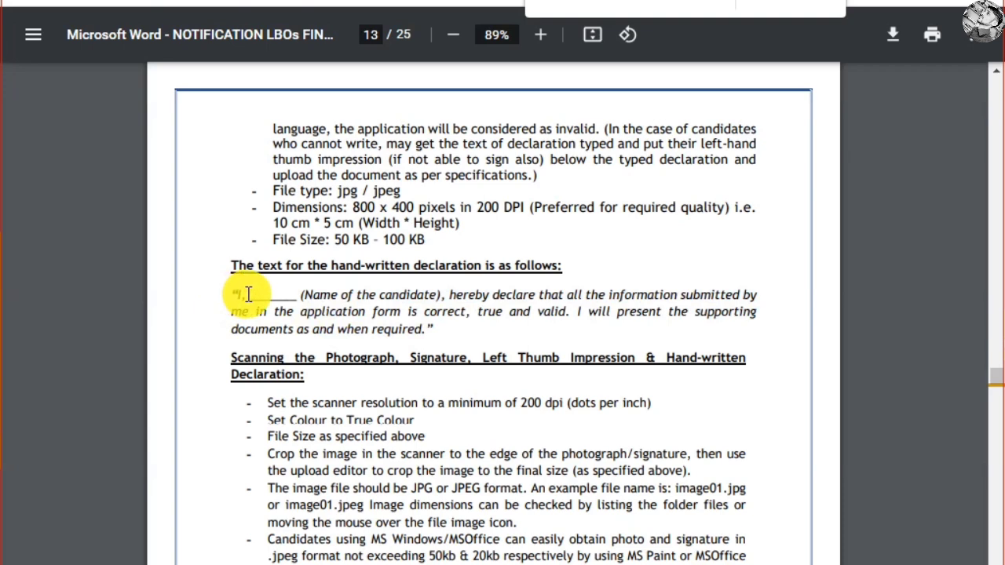
drag(299, 295, 439, 332)
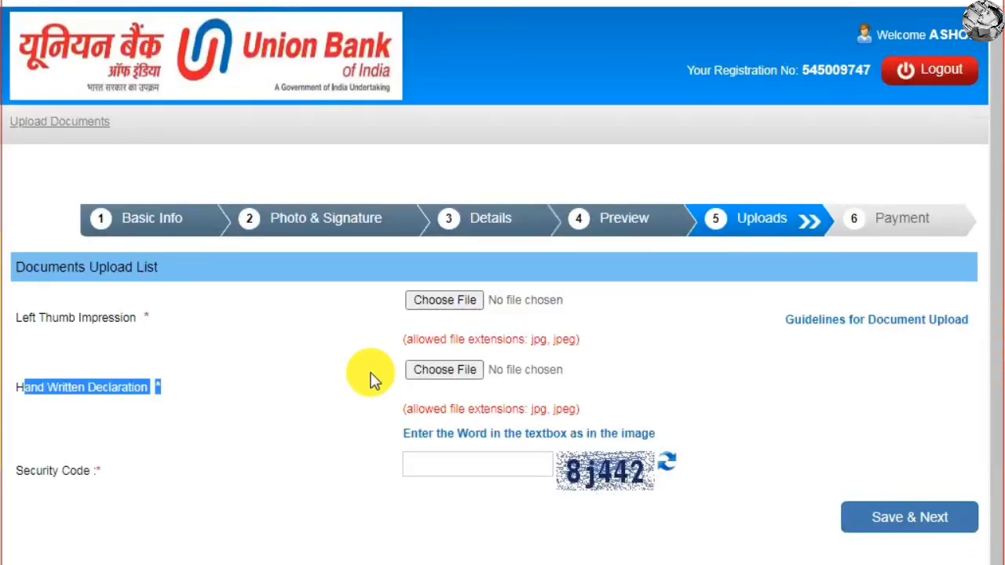
click(288, 360)
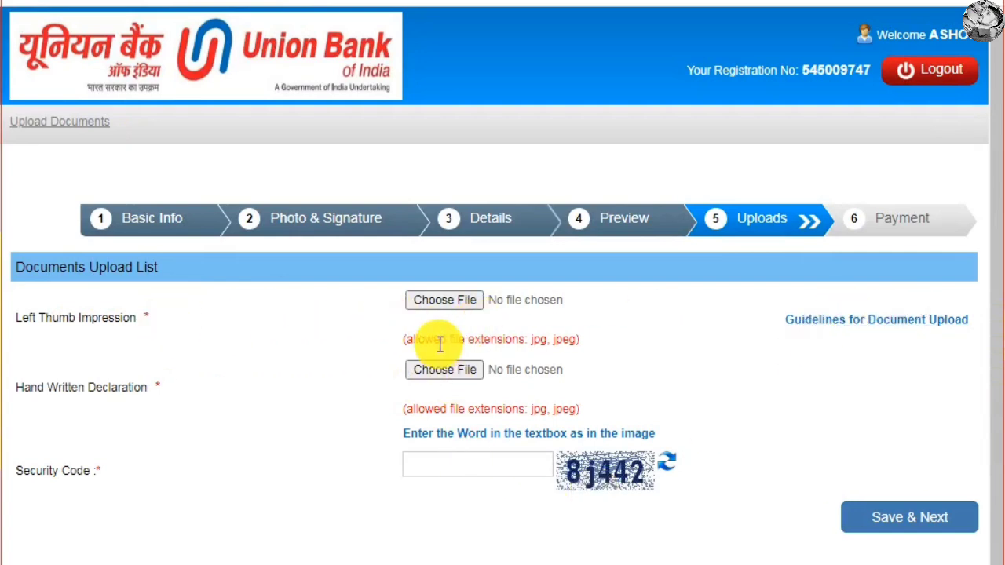
scroll(409, 339, down, 1)
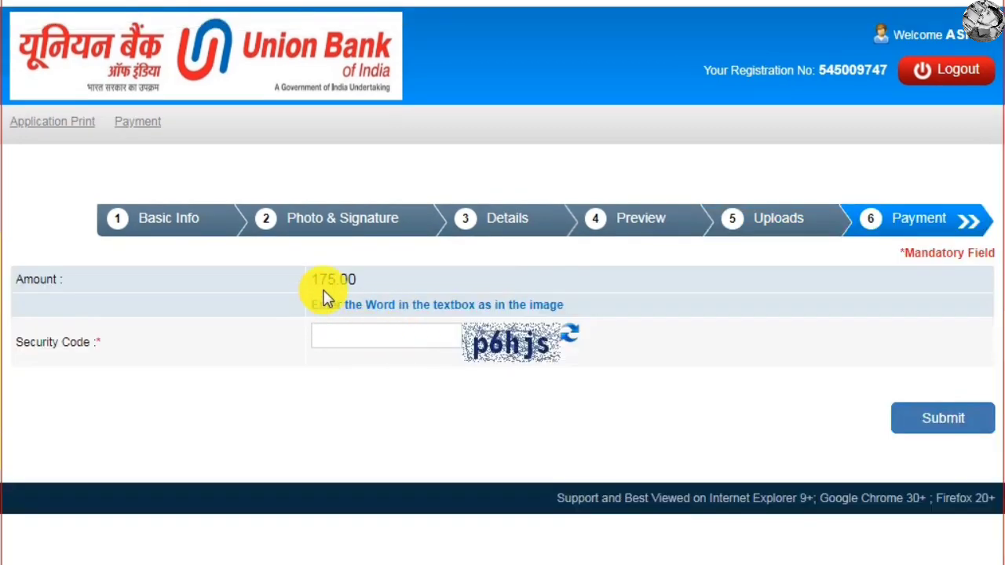
Submit the application fee page with its security code, and choose QR as the payment method on the payment gateway
click(384, 336)
click(951, 417)
click(601, 63)
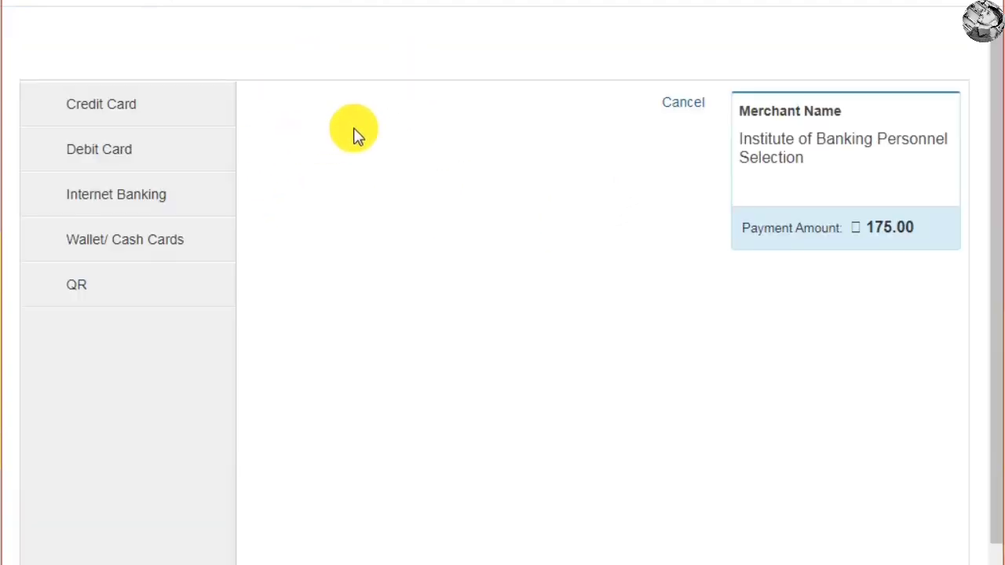
click(105, 160)
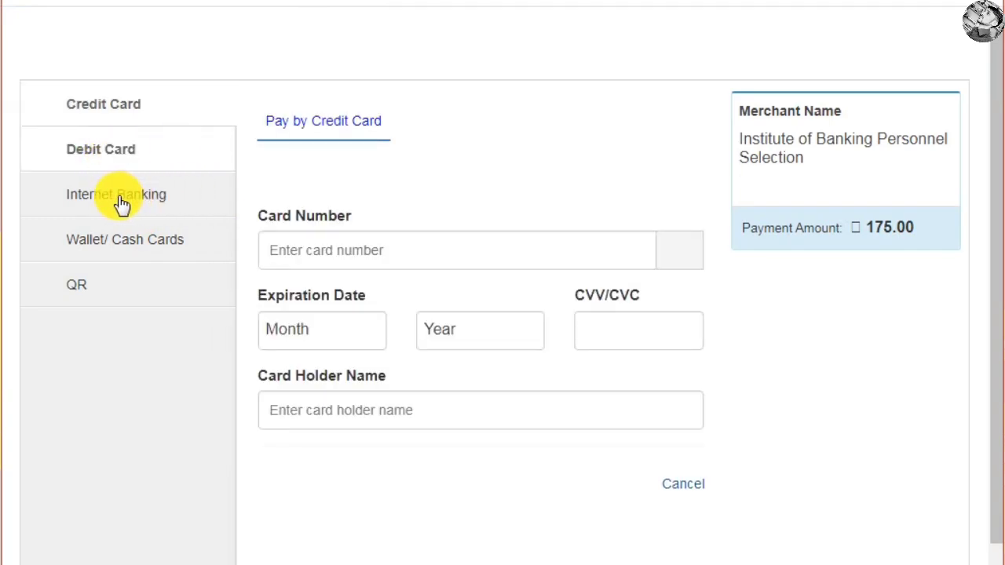
click(74, 284)
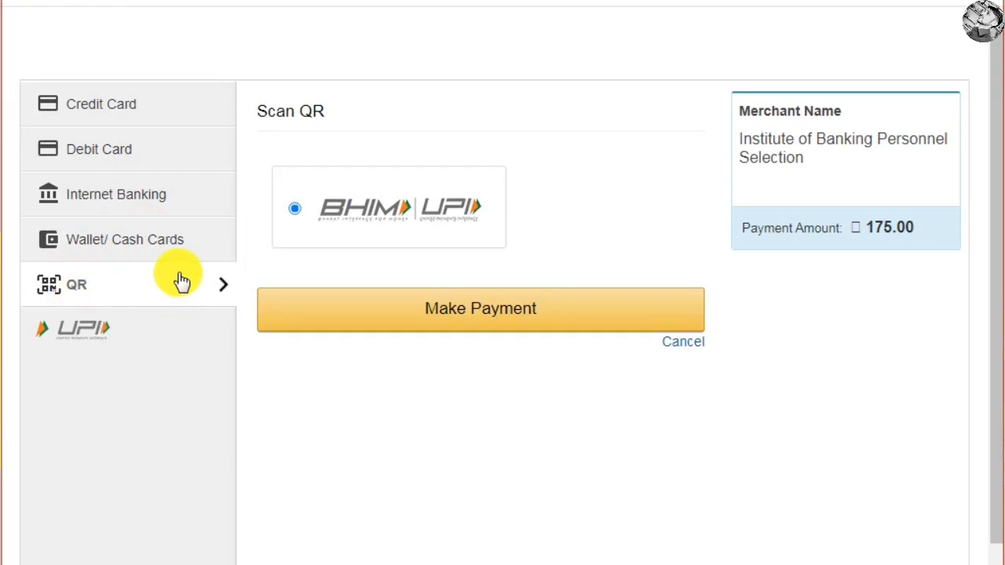